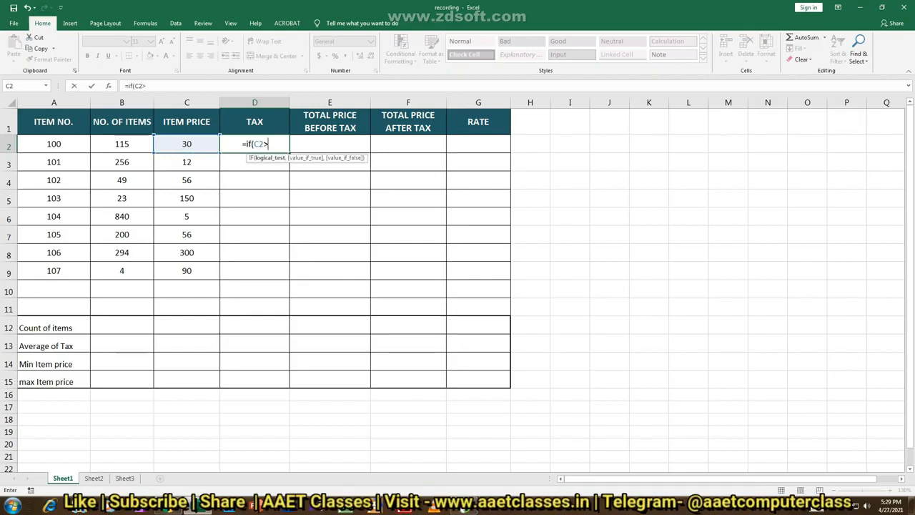
Complete the tax formula in D2 as =IF(C2<100,50,100), replacing the greater-than comparison with less-than
key("BackSpace")
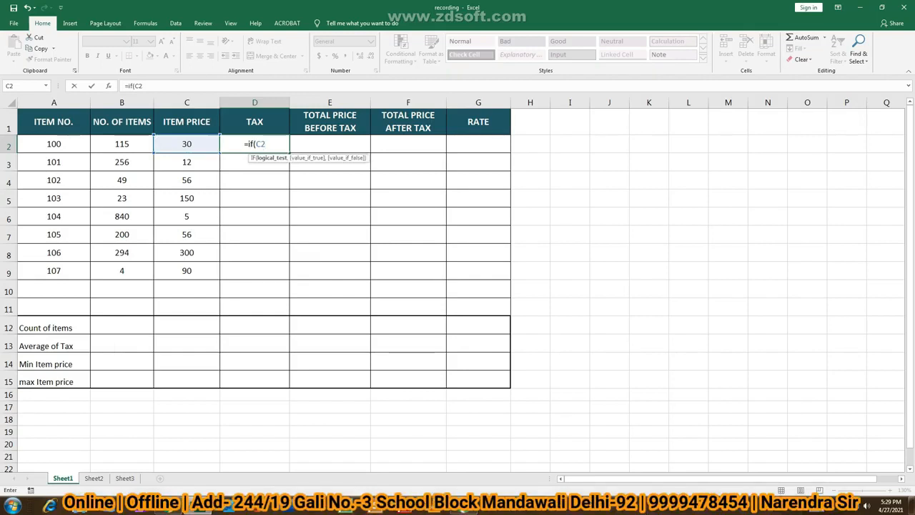
type("<")
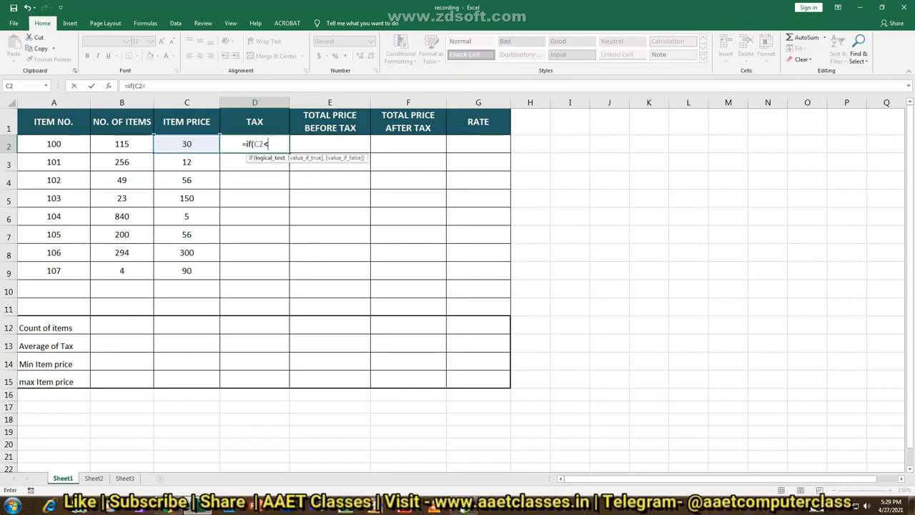
type("1")
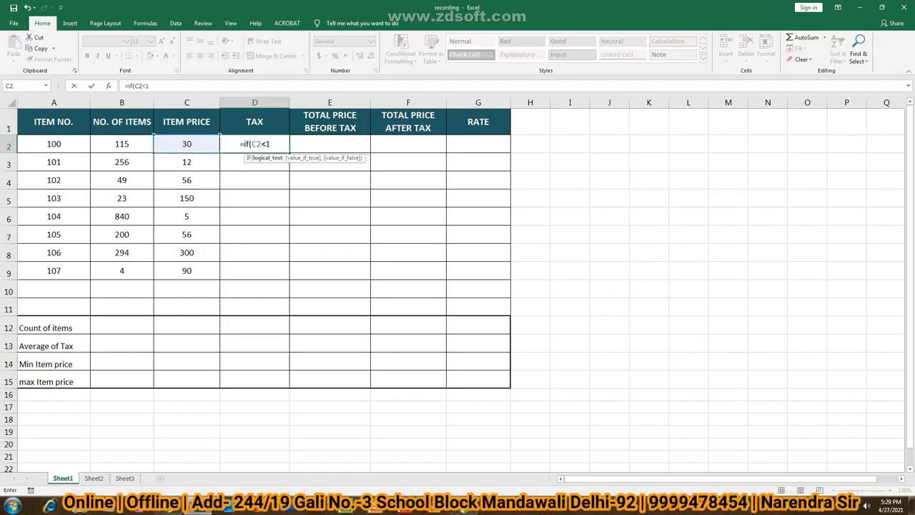
type("00,50")
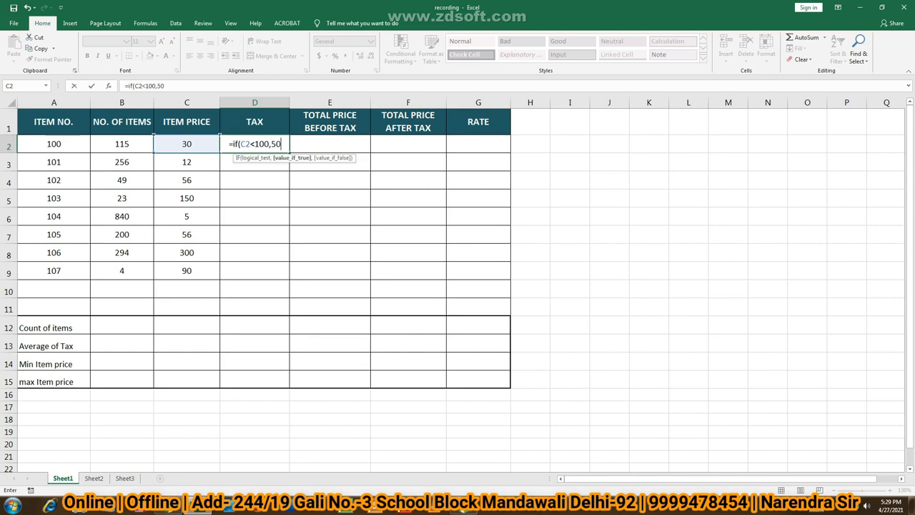
type(",")
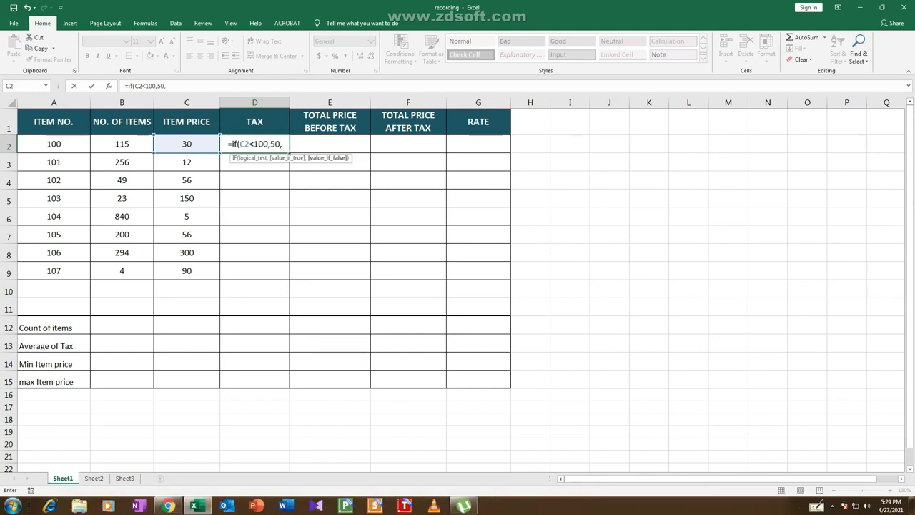
type("100")
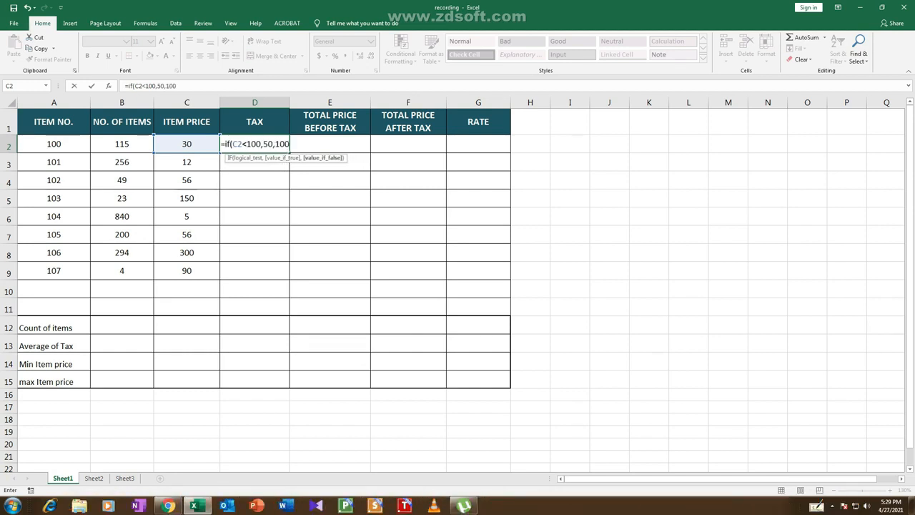
type(")")
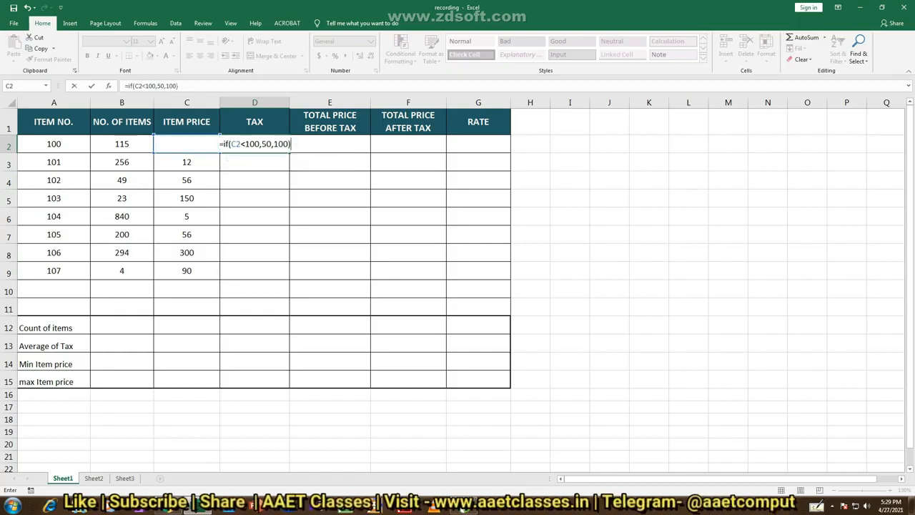
key("Return")
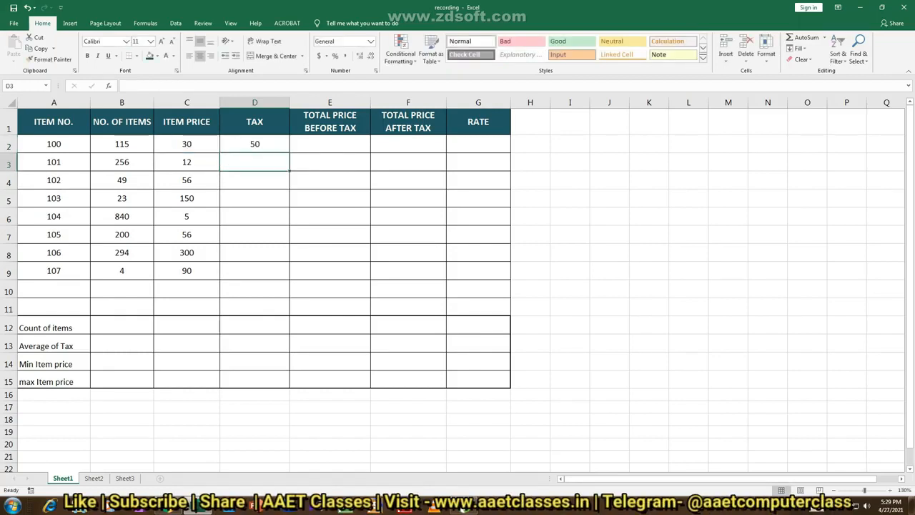
Enter the tax formula =IF(C3<100,50,100) in D3 for item 101
type("=")
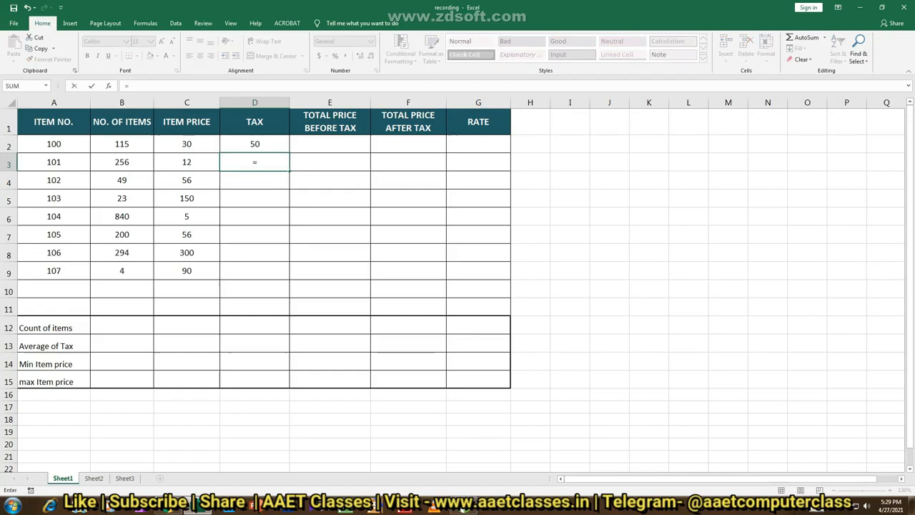
type("if")
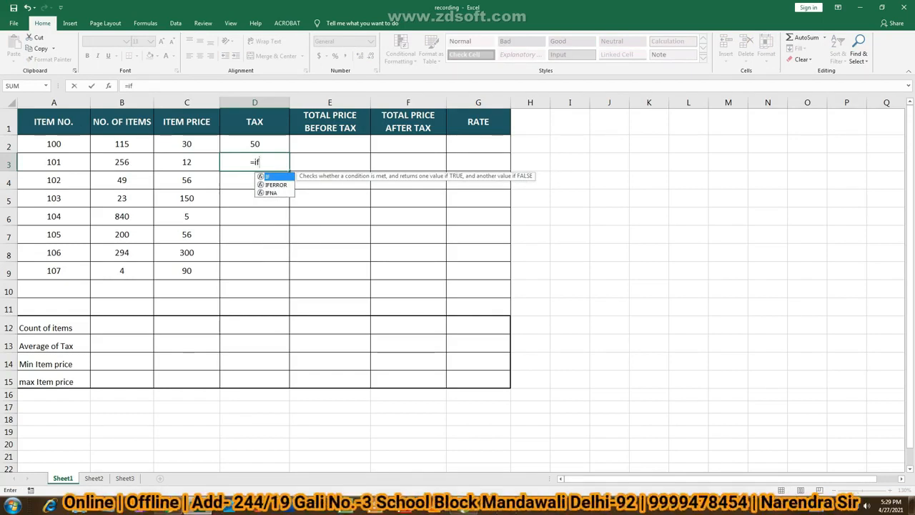
type("(")
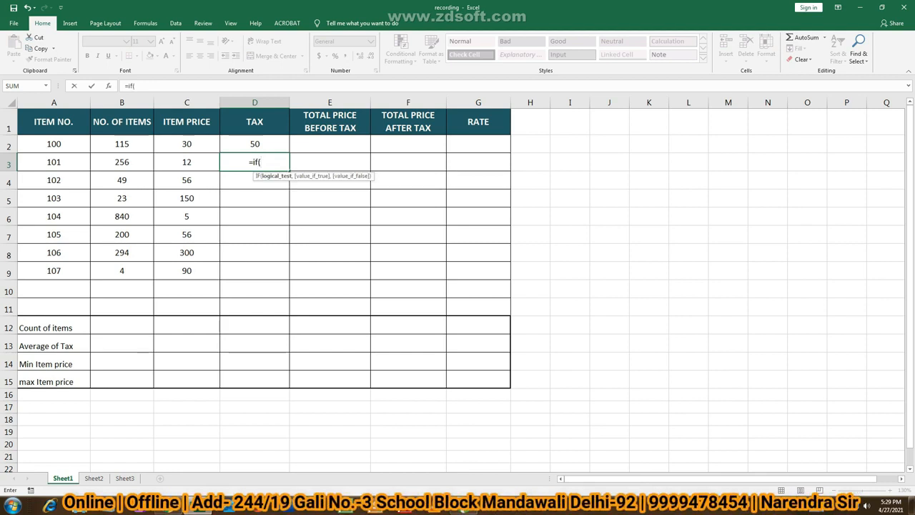
left_click(186, 162)
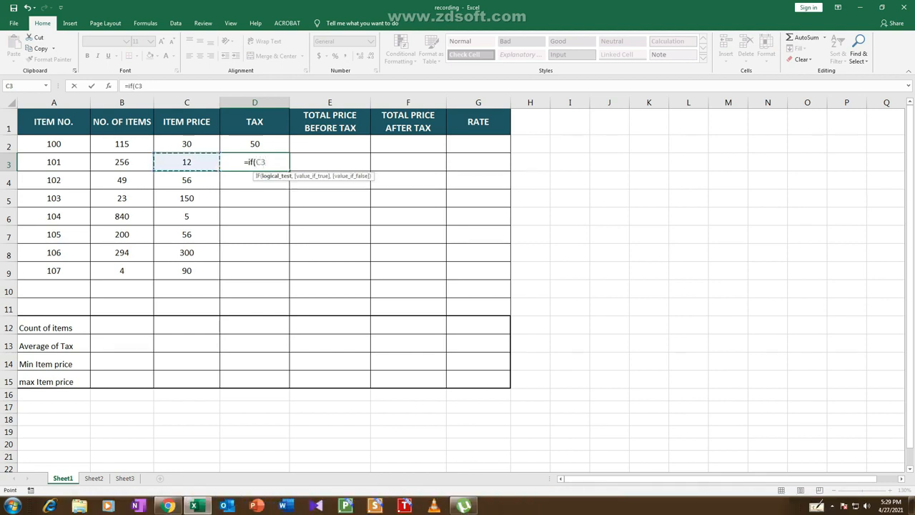
type("<")
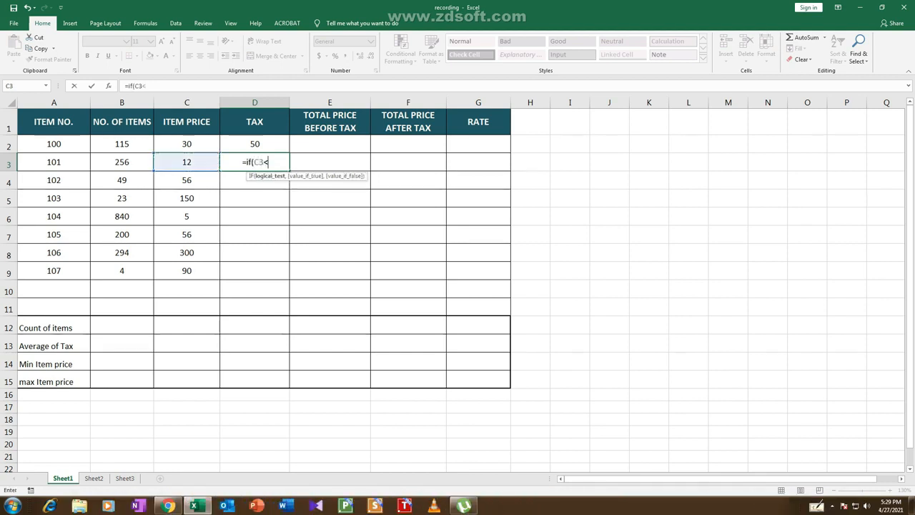
type("100,50,")
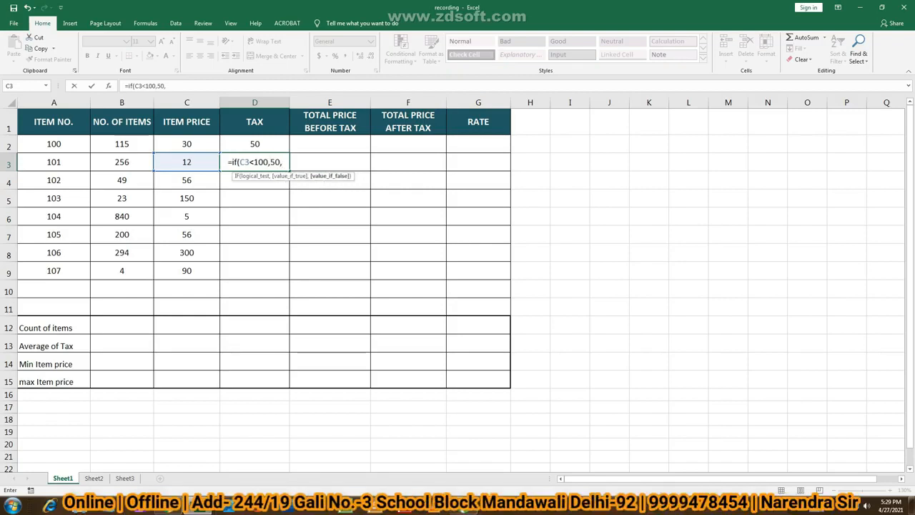
type("100")
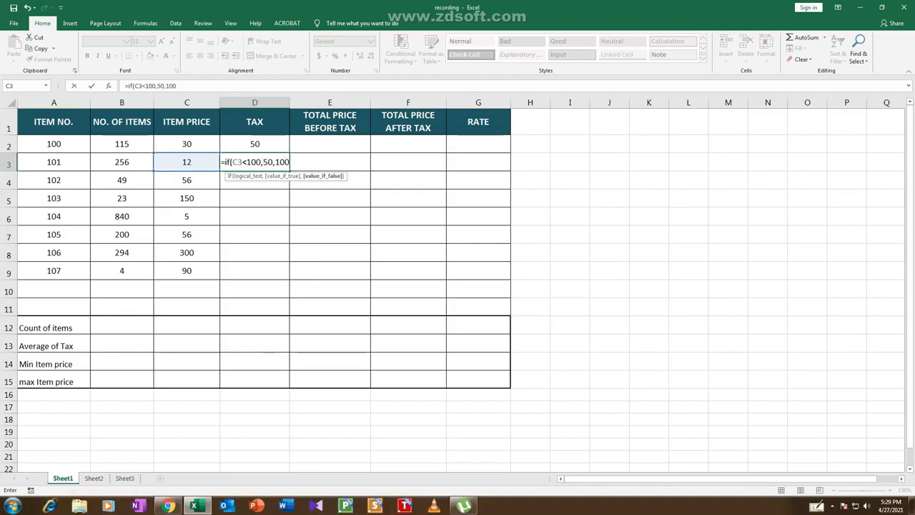
type(")")
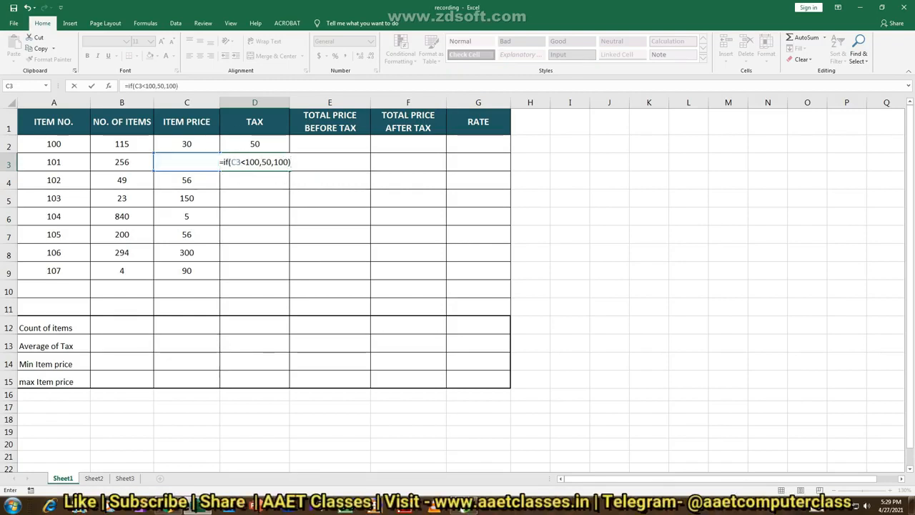
key("Return")
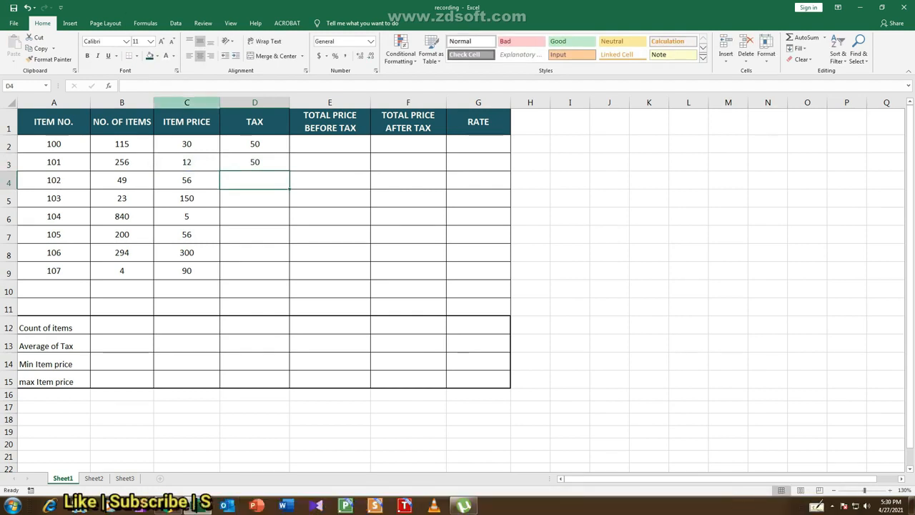
Fill the tax formula down the TAX column through D9 and check the copied formulas in D5, D8 and D9
left_click_drag(255, 144, 290, 280)
left_click(255, 198)
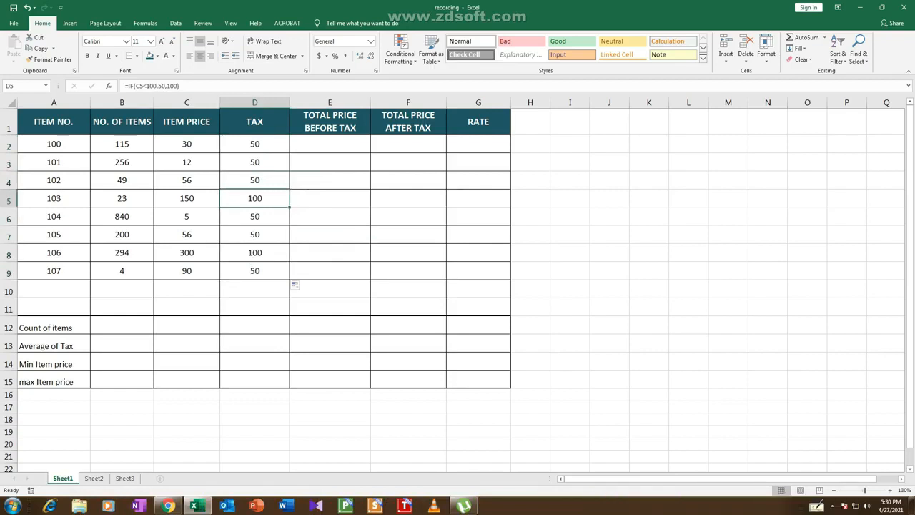
left_click(255, 253)
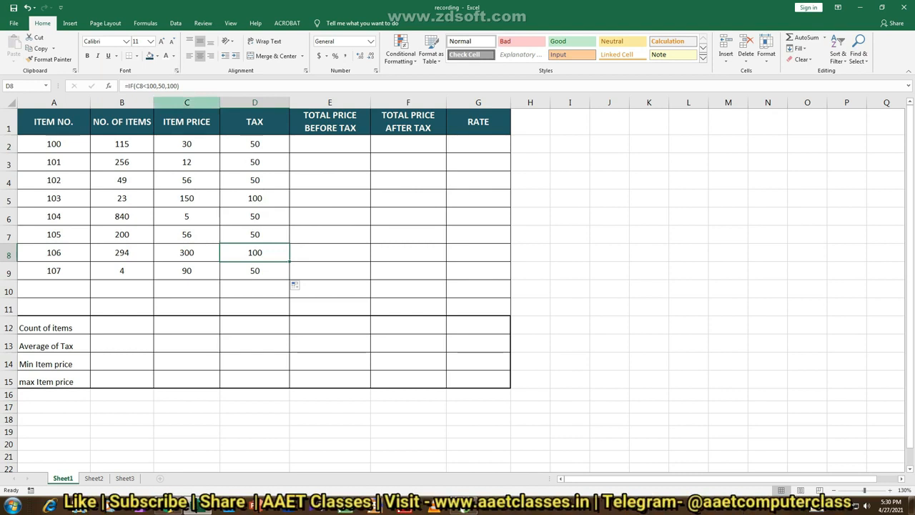
left_click(254, 271)
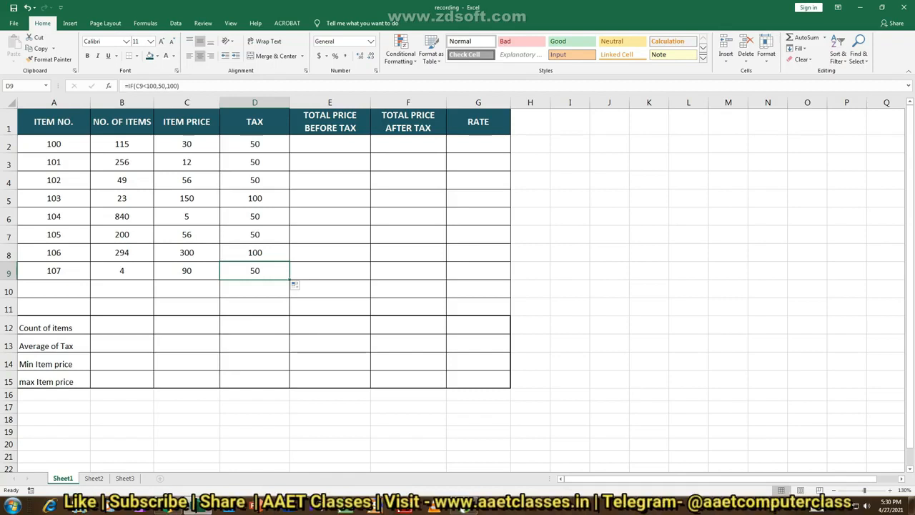
Calculate item 100's total price before tax in E2 with the formula =B2*C2
left_click(330, 144)
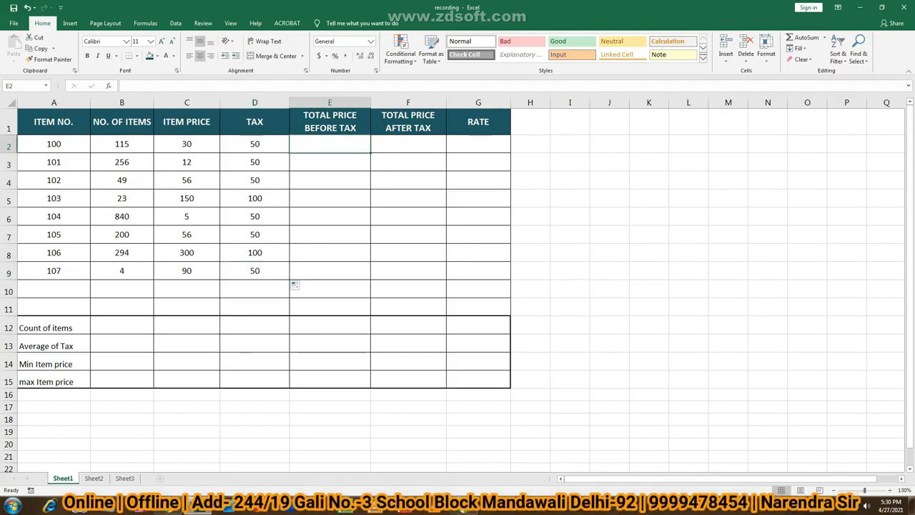
type("=")
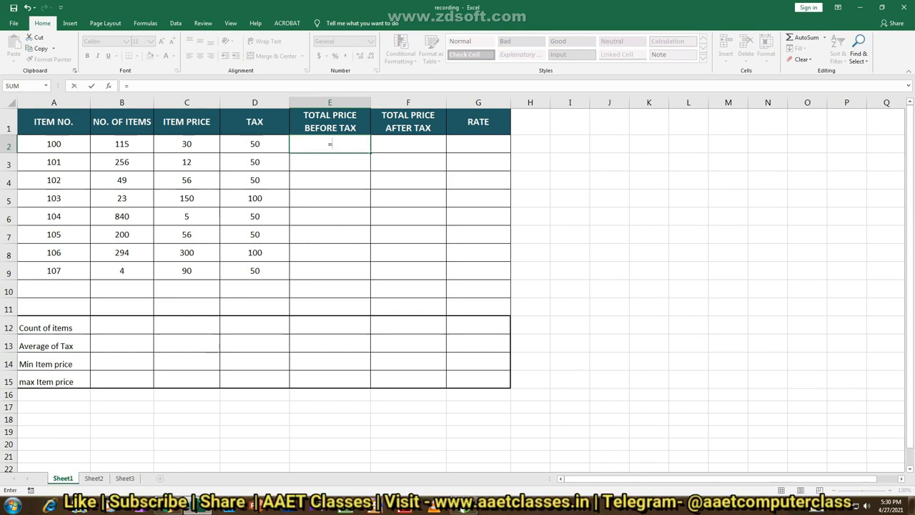
left_click(121, 144)
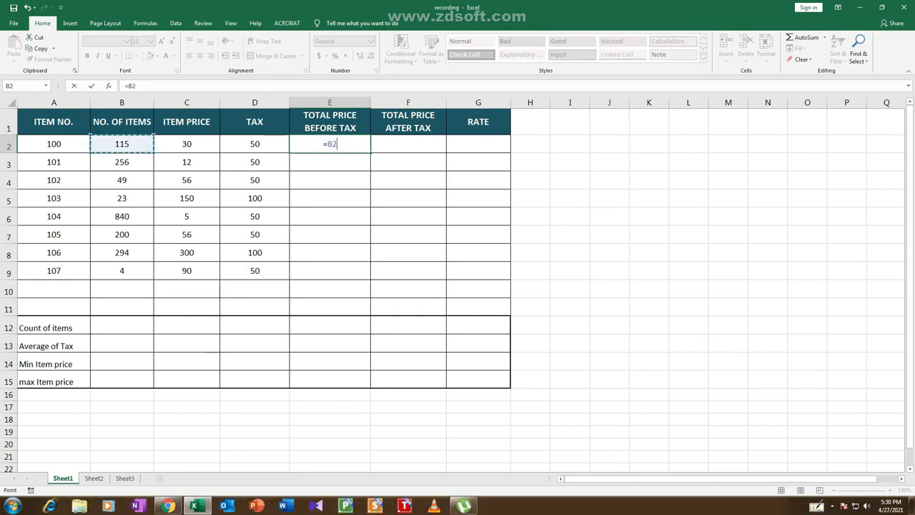
type("*")
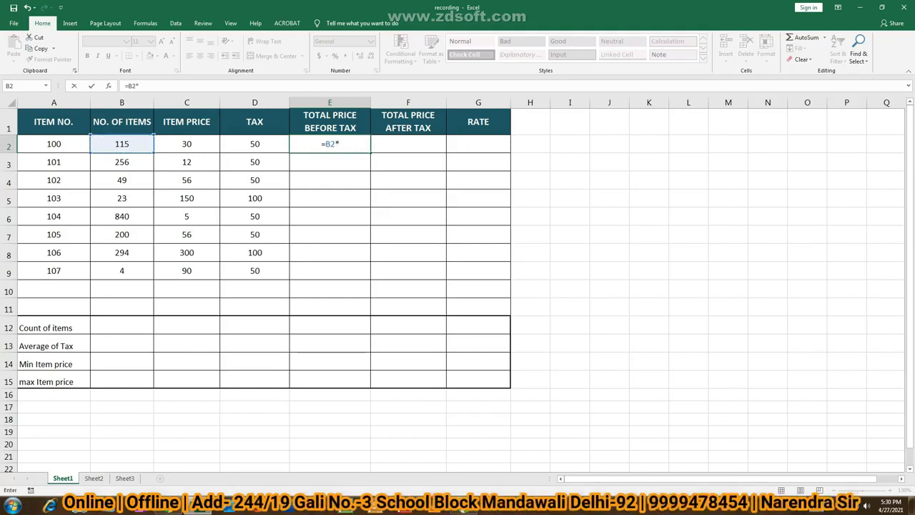
left_click(187, 143)
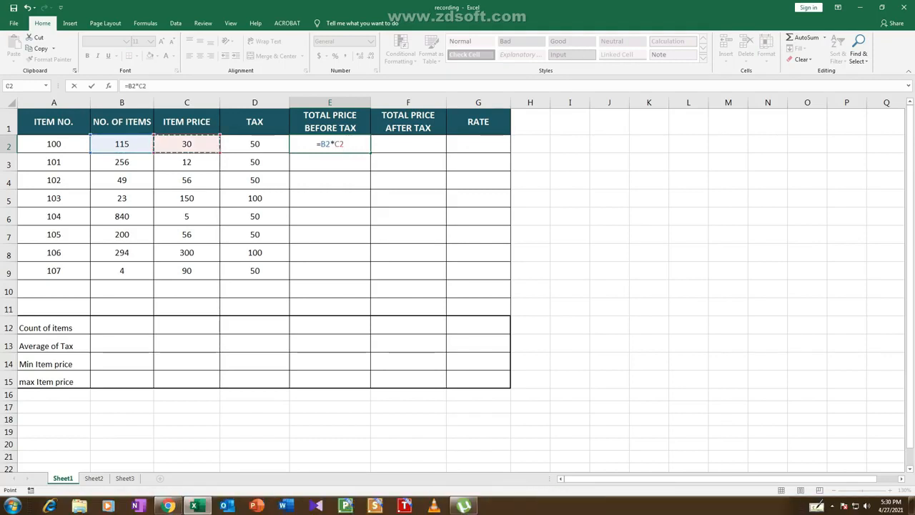
key("Return")
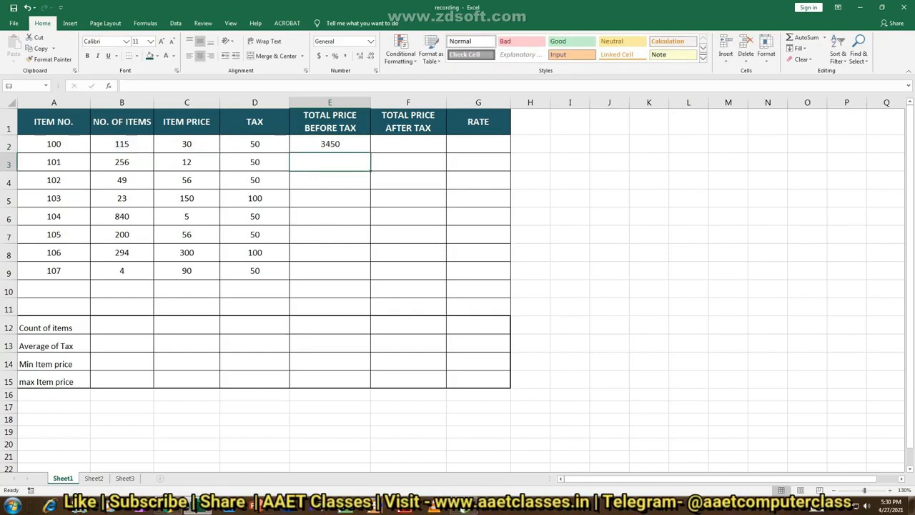
Calculate item 101's total price before tax in E3 with the formula =B3*C3
type("=")
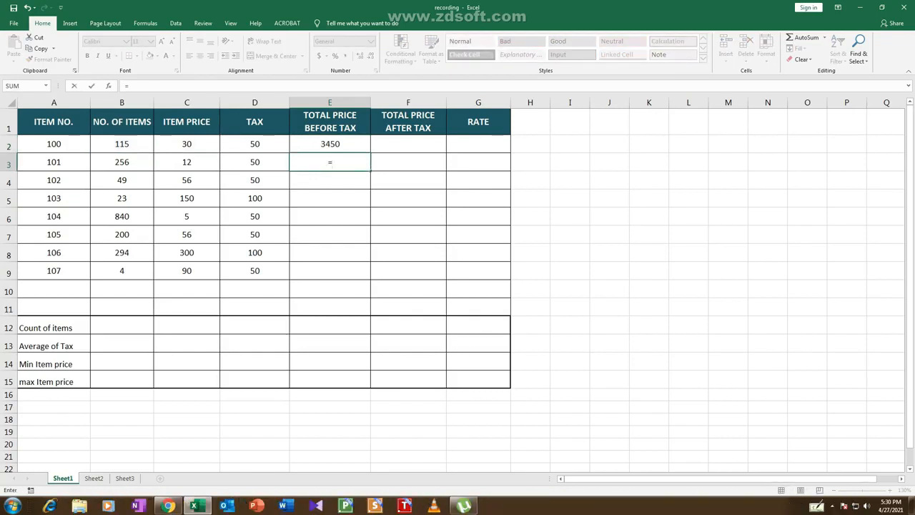
left_click(122, 162)
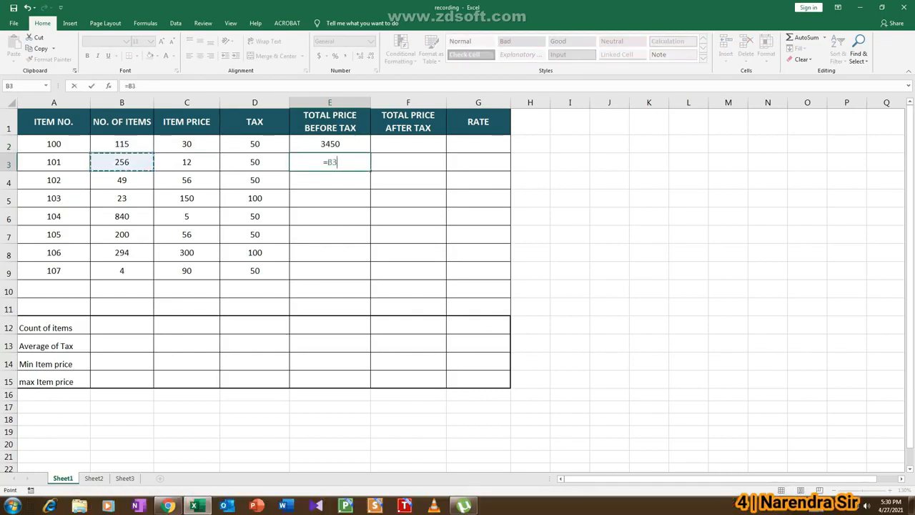
type("*")
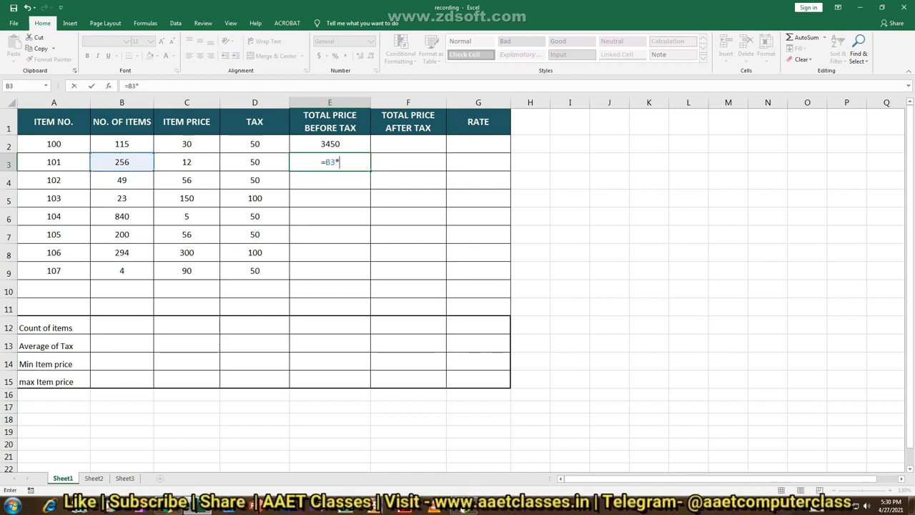
left_click(187, 163)
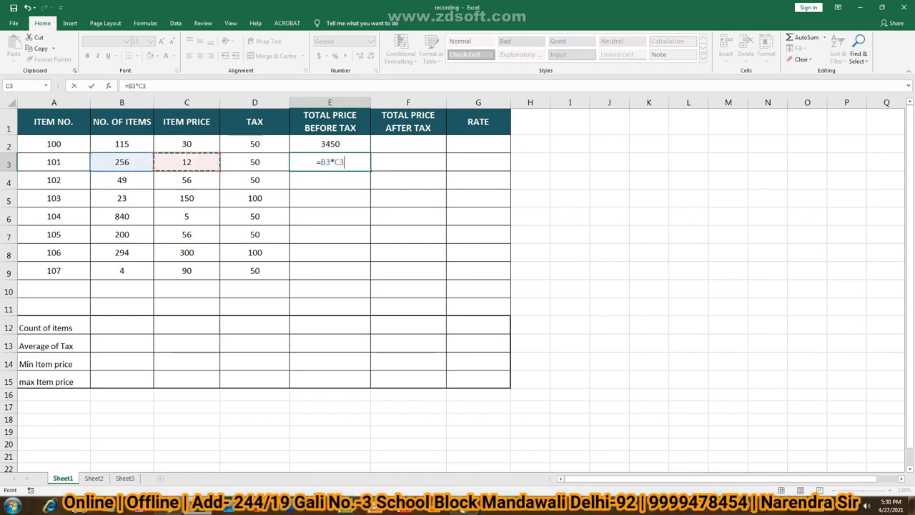
key("Return")
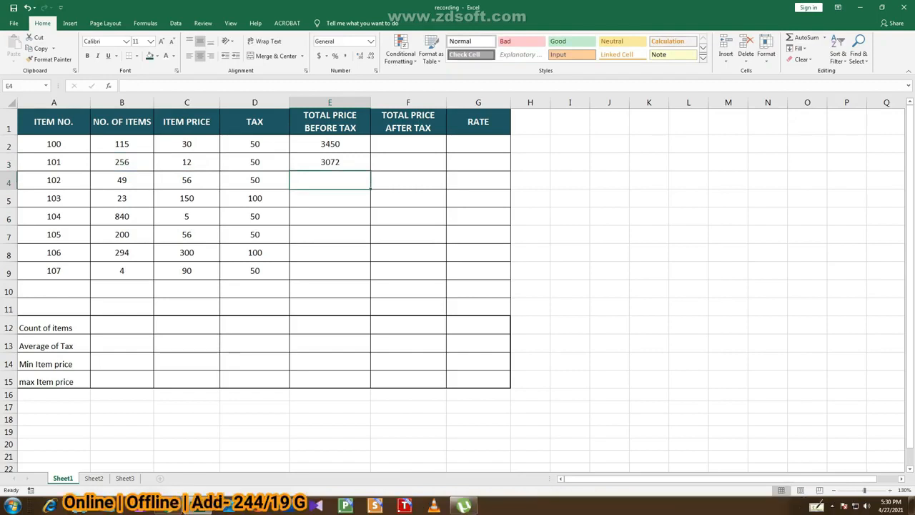
Calculate item 102's total price before tax in E4 with the formula =B4*C4
type("=")
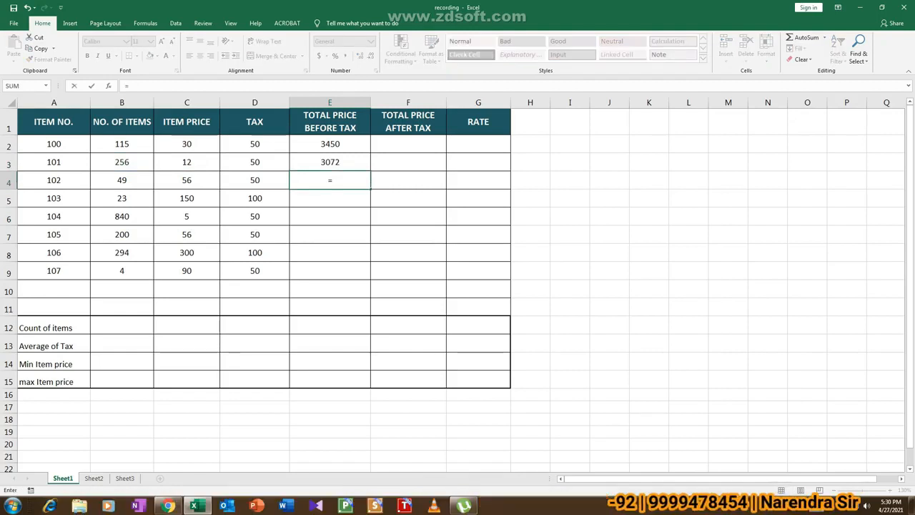
left_click(121, 180)
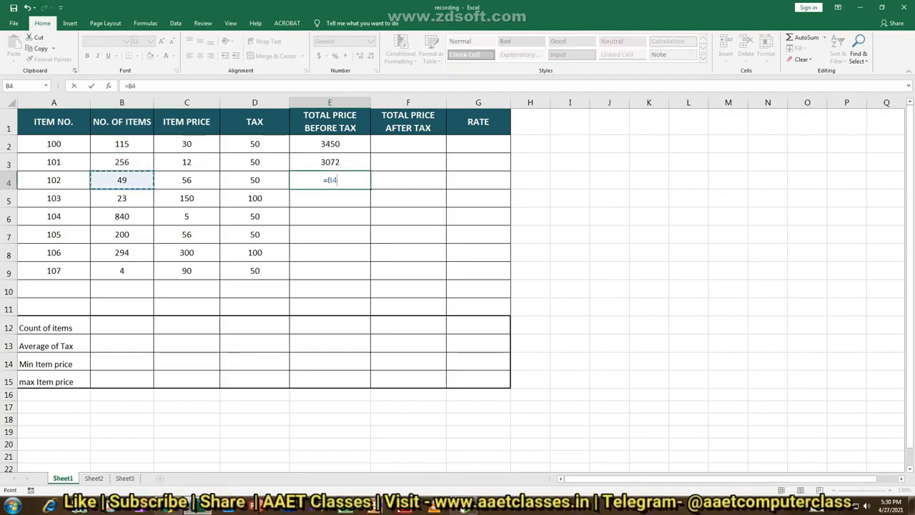
type("*")
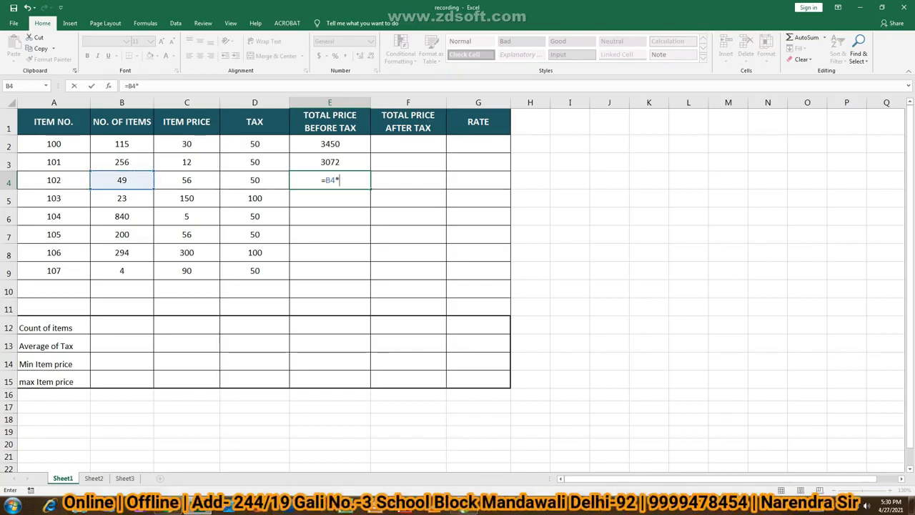
left_click(187, 180)
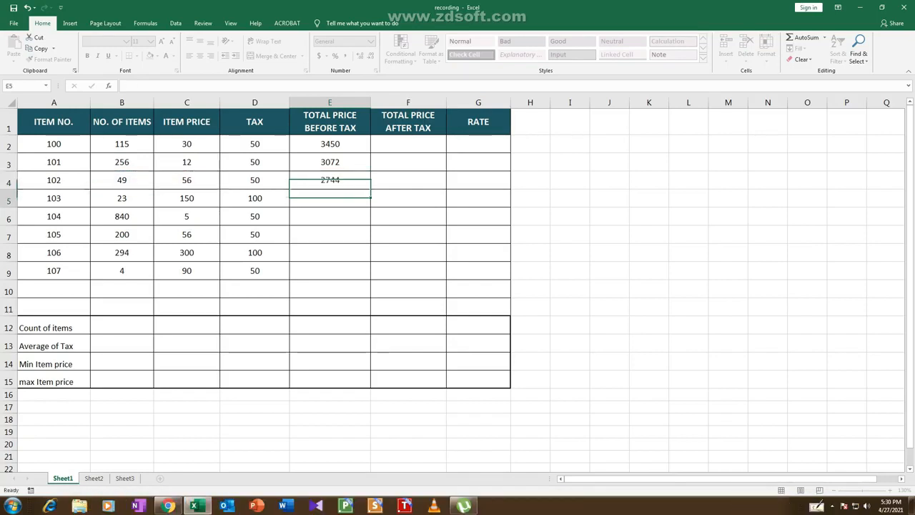
Fill the total price before tax formula from E2 down through E9 and check the copied formula in E7
key("Return")
key("Up")
key("Up")
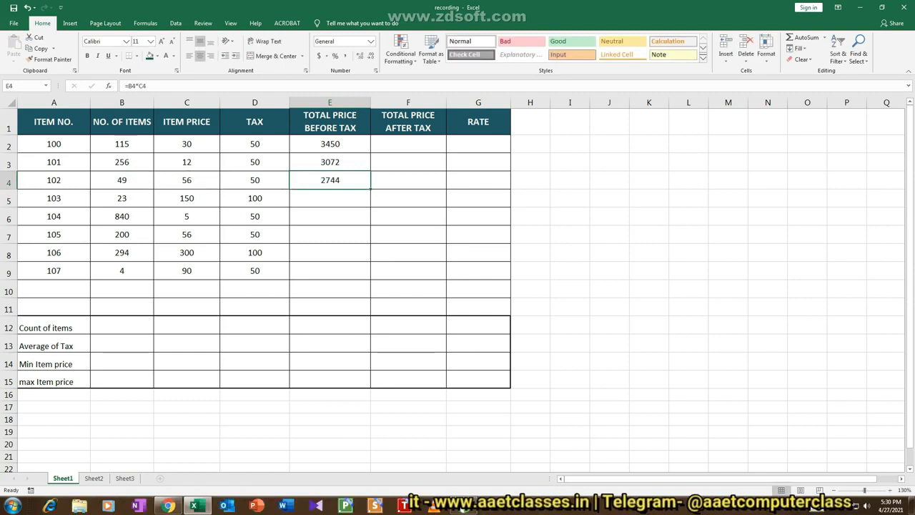
key("Up")
key("shift+Down")
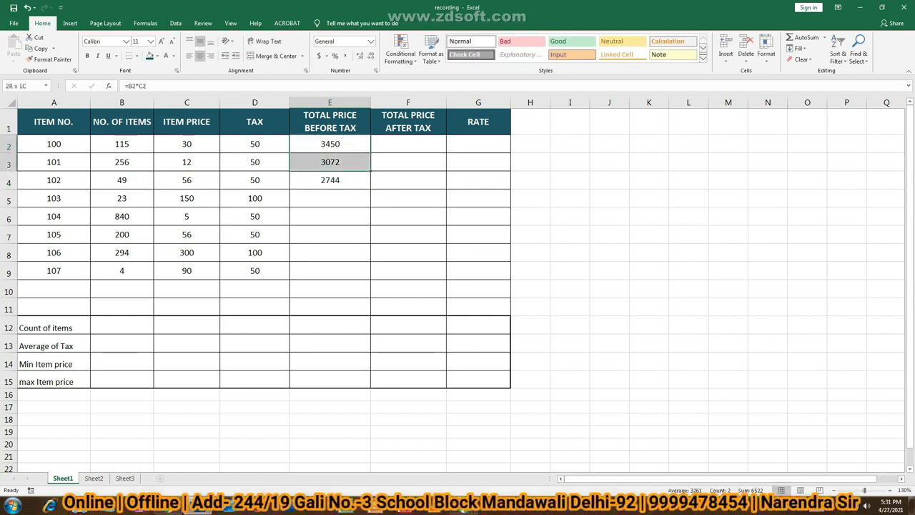
key("shift+Down")
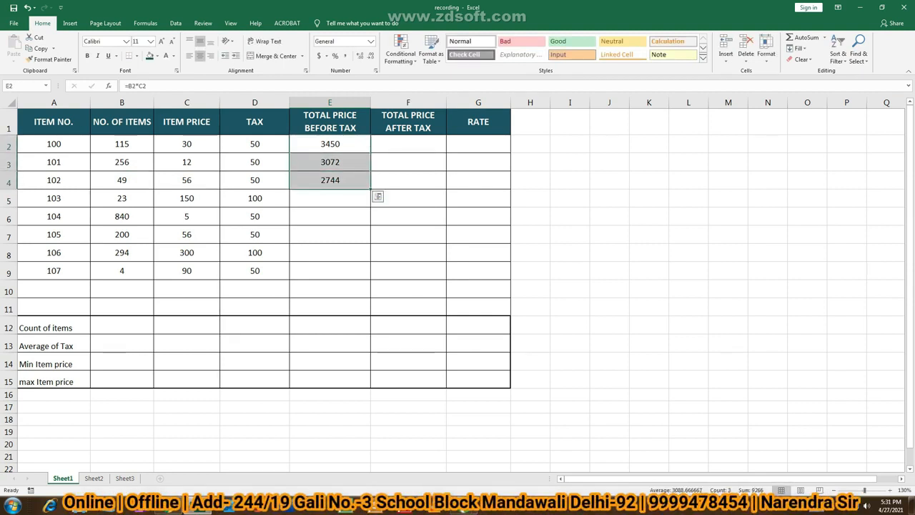
key("shift+Down")
key("shift+Down")
key("shift+Down")
key("shift+Down")
key("shift+Down")
key("ctrl+d")
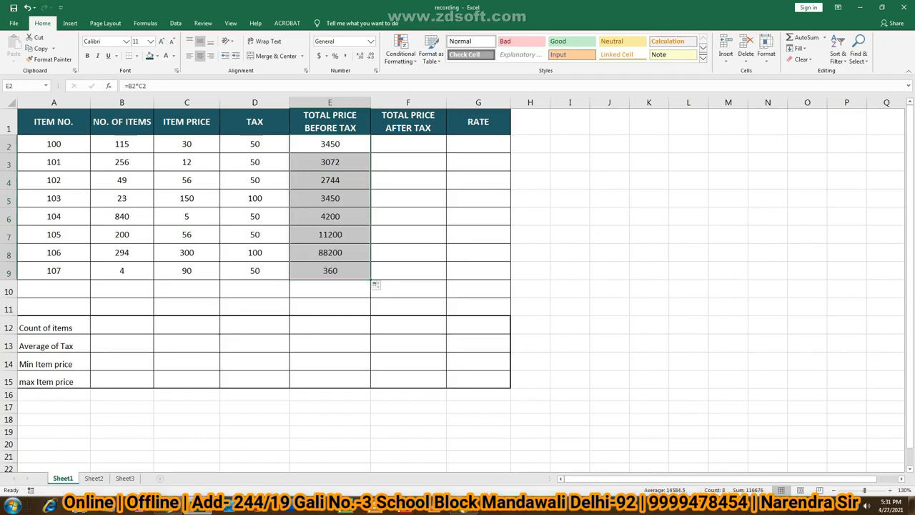
left_click(330, 235)
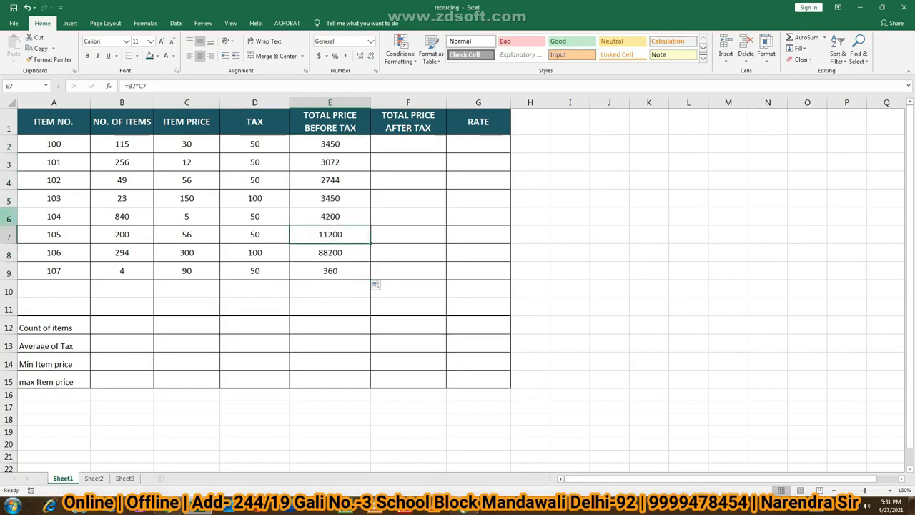
Calculate item 100's total price after tax in F2 with the formula =E2+D2
left_click(408, 143)
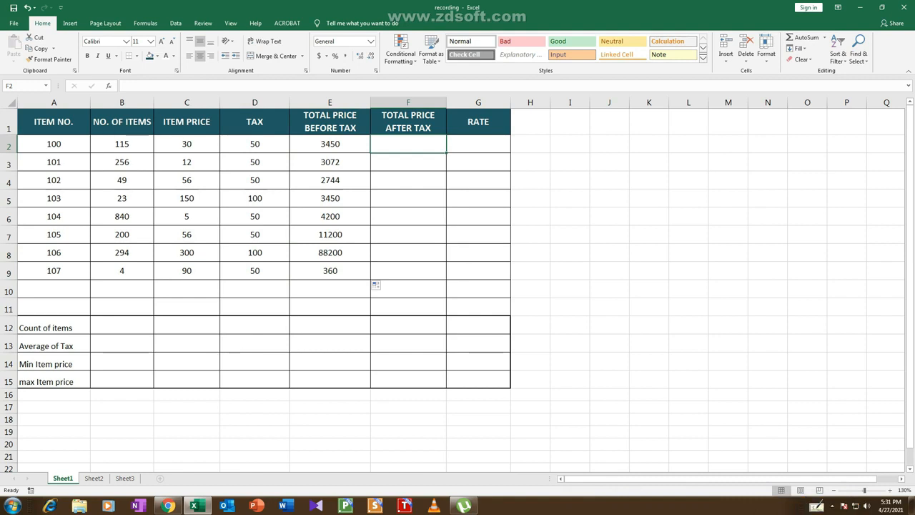
type("=")
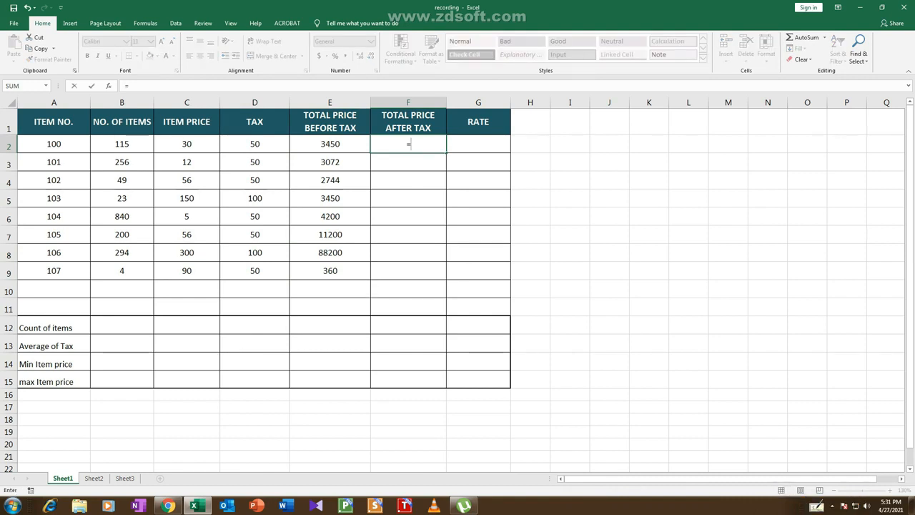
left_click(330, 145)
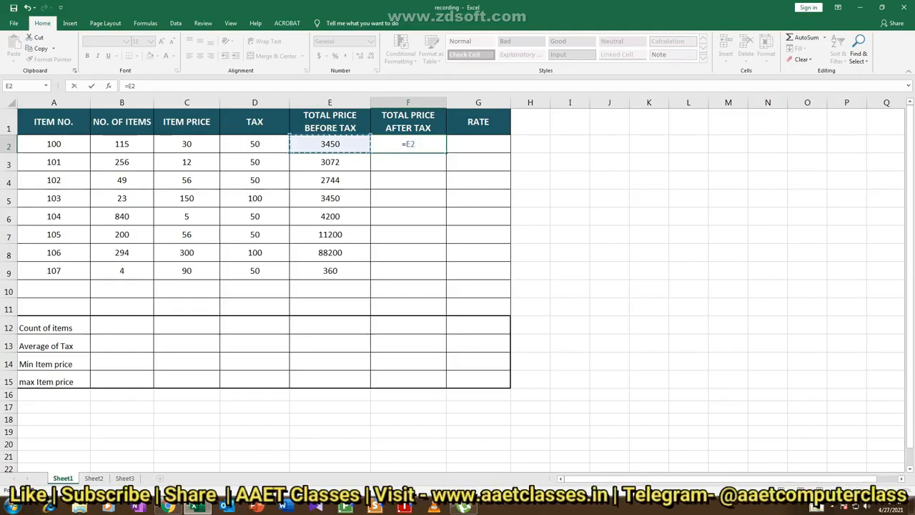
type("+")
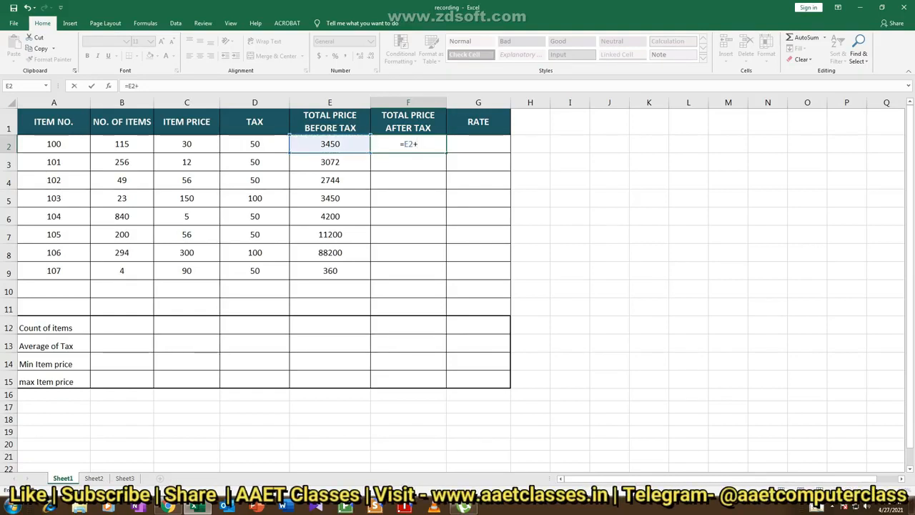
left_click(254, 144)
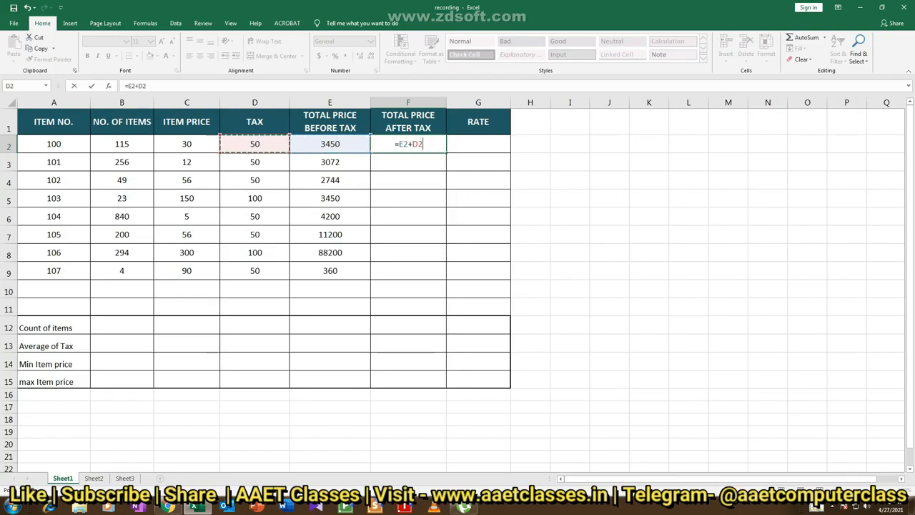
key("Return")
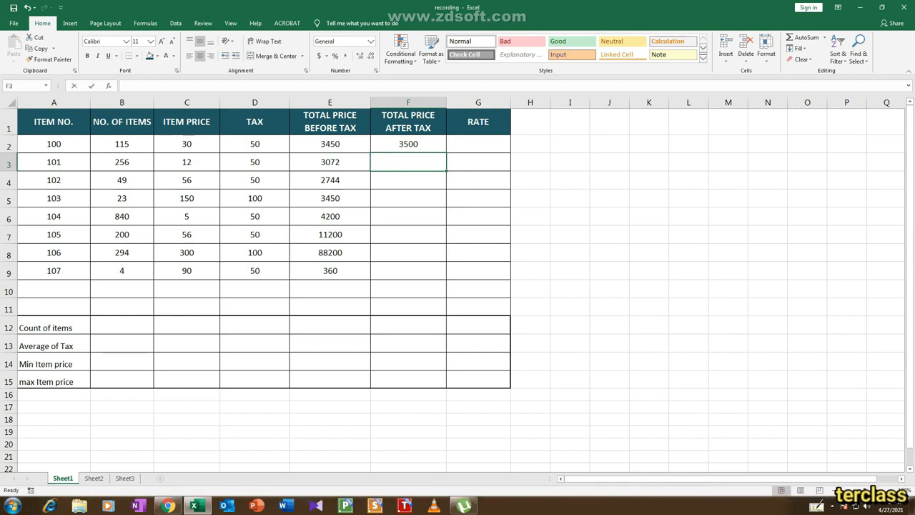
Calculate item 101's total price after tax in F3 with the formula =E3+D3
type("=")
key("Left")
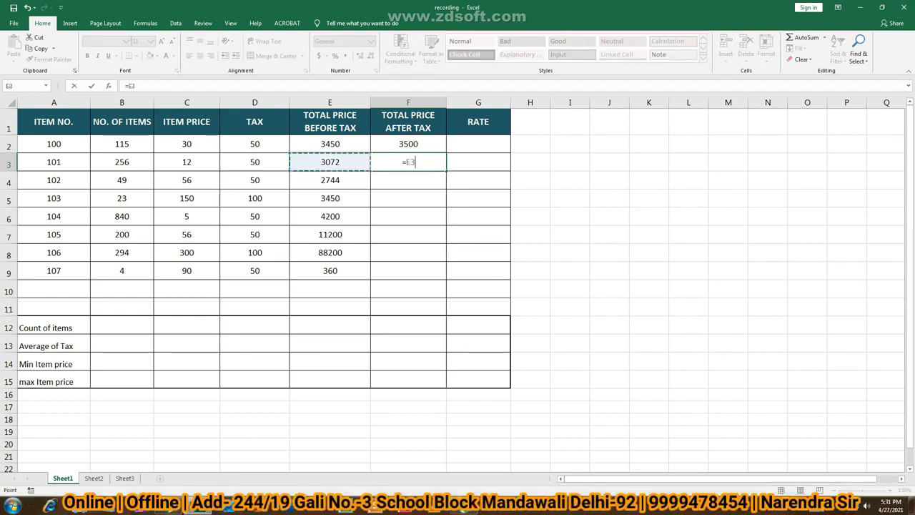
type("+")
key("Left")
key("Left")
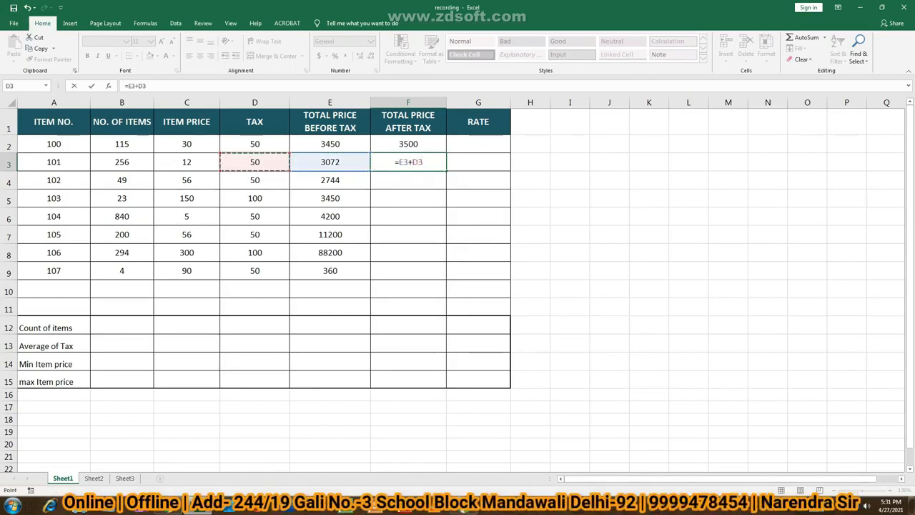
key("Return")
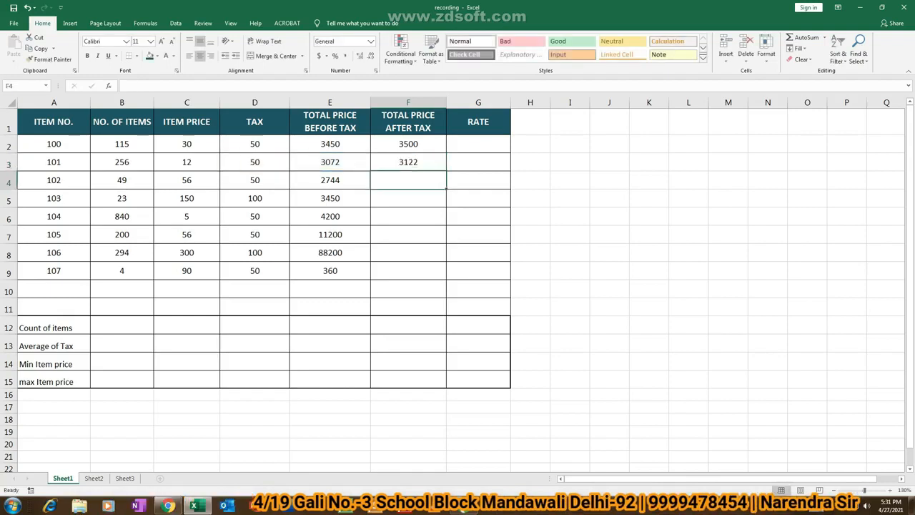
Calculate item 102's total price after tax in F4 with the formula =E4+D4
type("=")
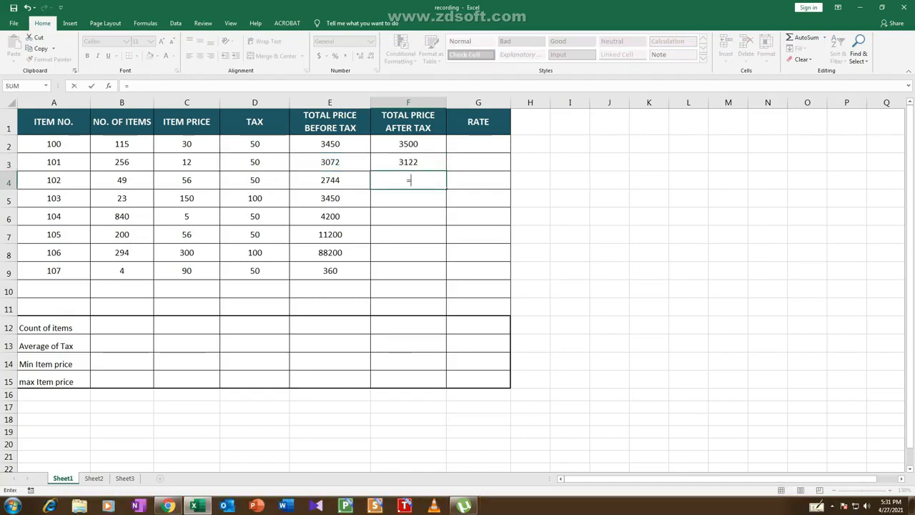
key("Left")
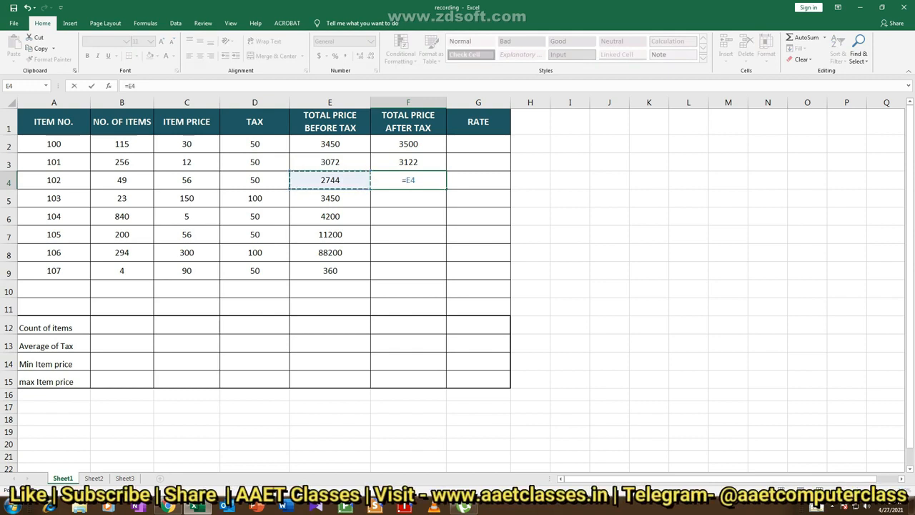
type("+")
key("Left")
key("Left")
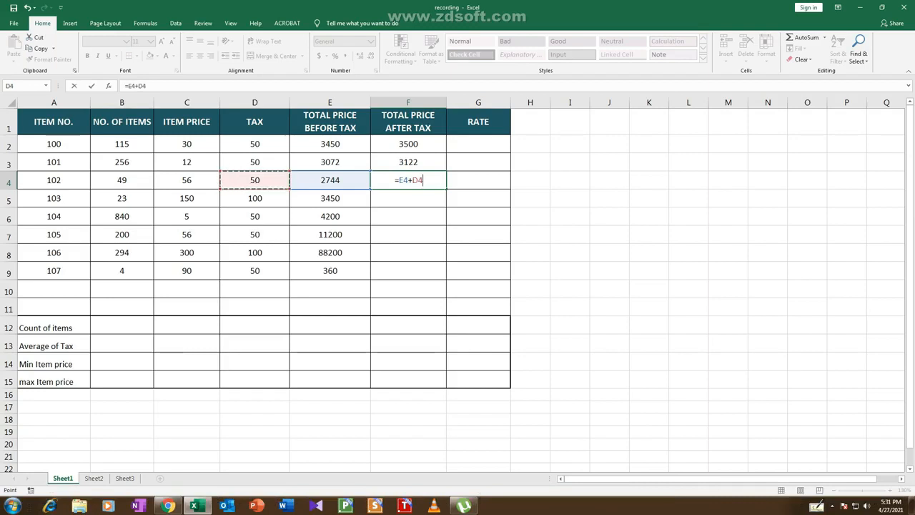
key("Return")
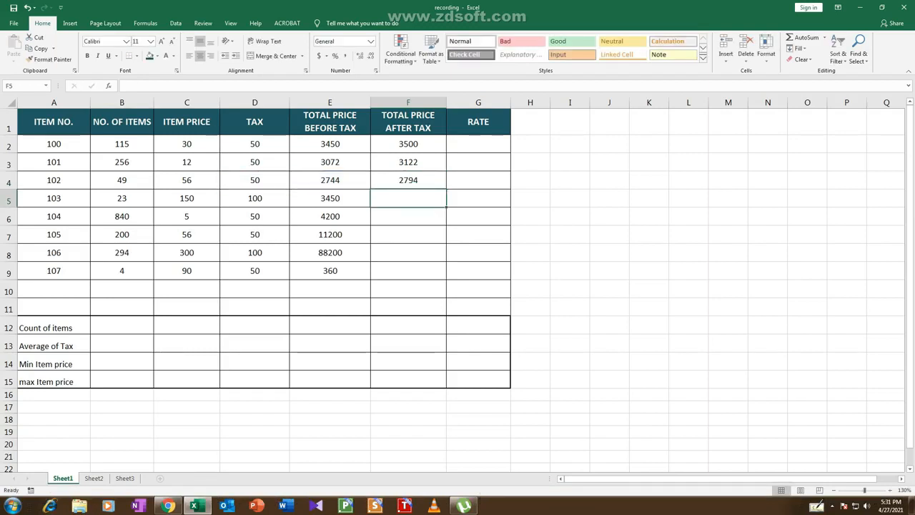
Fill the total price after tax formulas from F2:F4 down through F9 and check the copied formulas in F8, F7 and F6
key("Up")
key("Up")
key("Up")
key("shift+Down")
key("shift+Down")
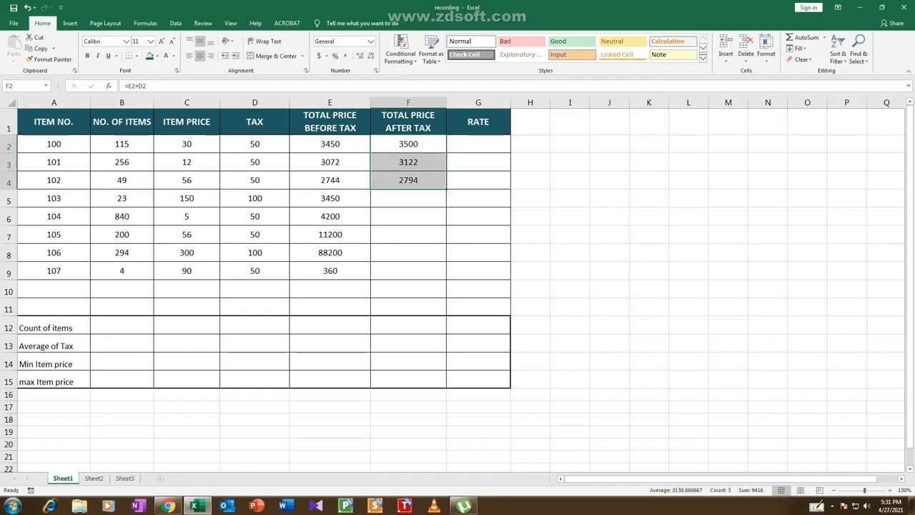
double_click(446, 188)
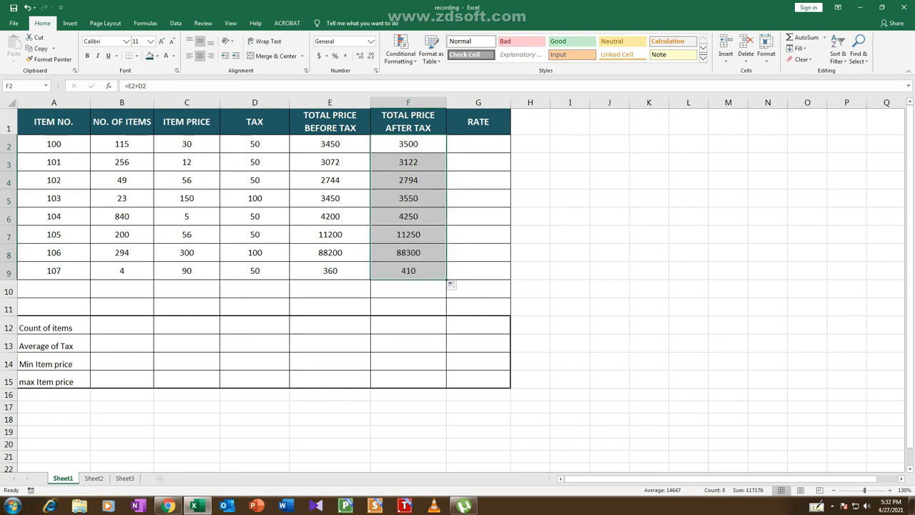
left_click(408, 253)
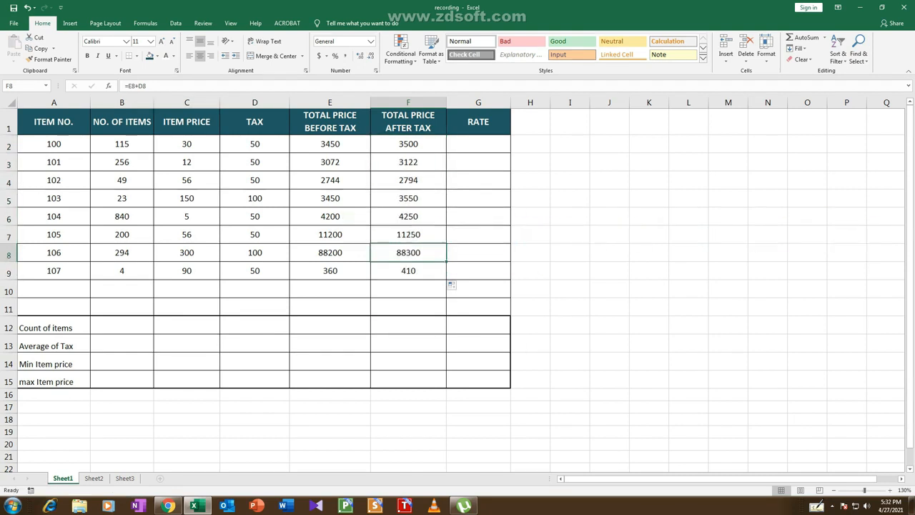
left_click(408, 234)
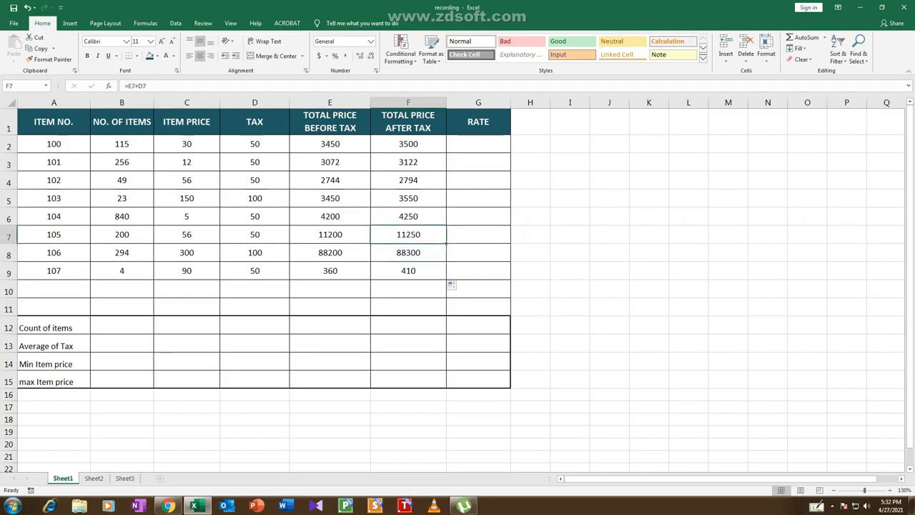
left_click(409, 217)
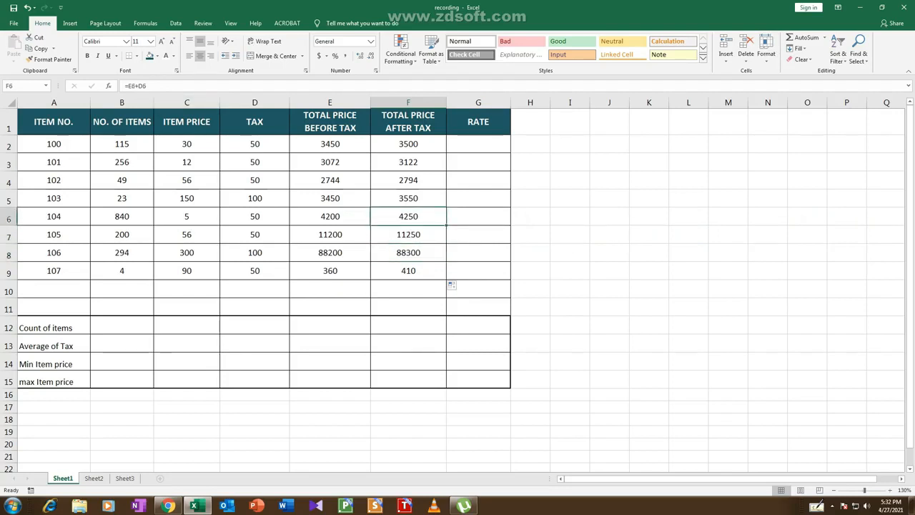
Rate item 100 in G2 with the formula =IF(F2>3500,"High","Reasonable") and check the entered formula
left_click(479, 145)
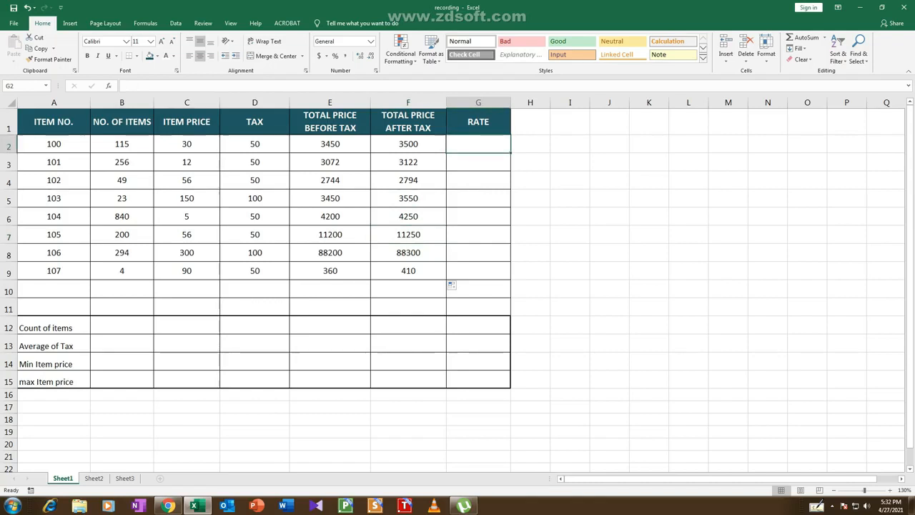
type("=")
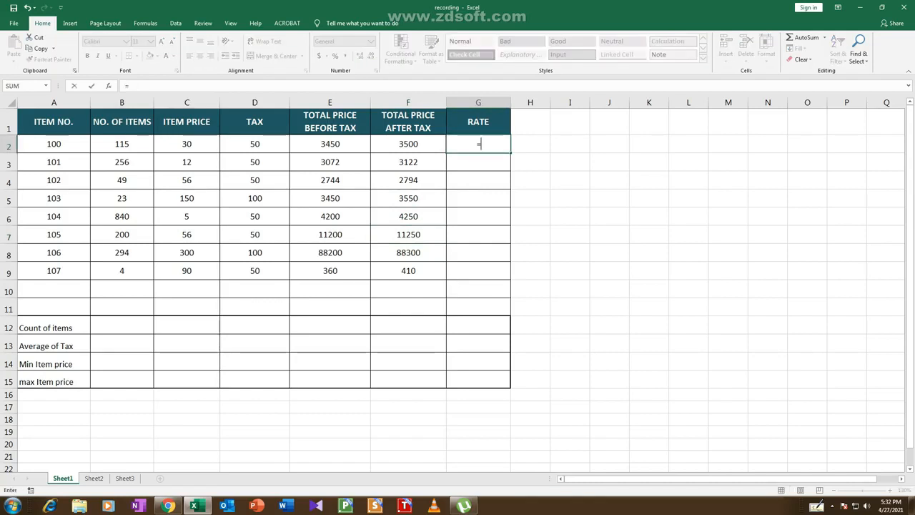
type("i")
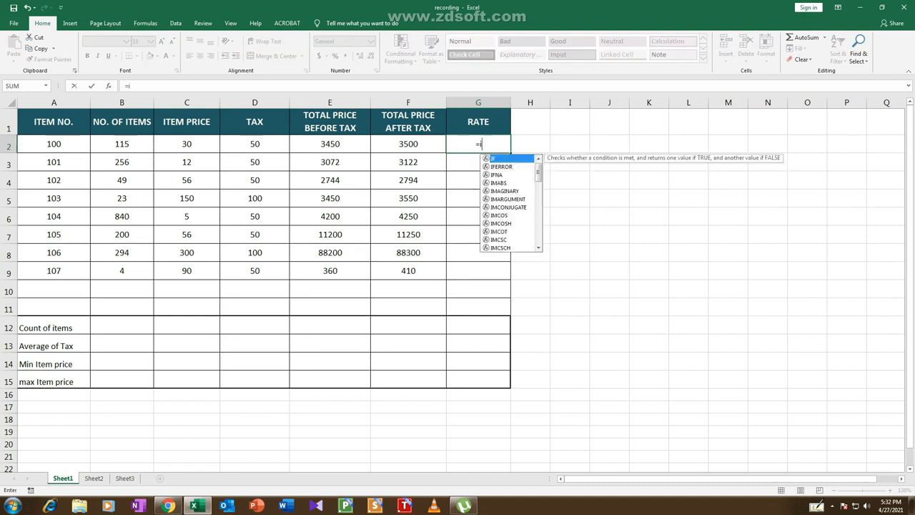
type("f")
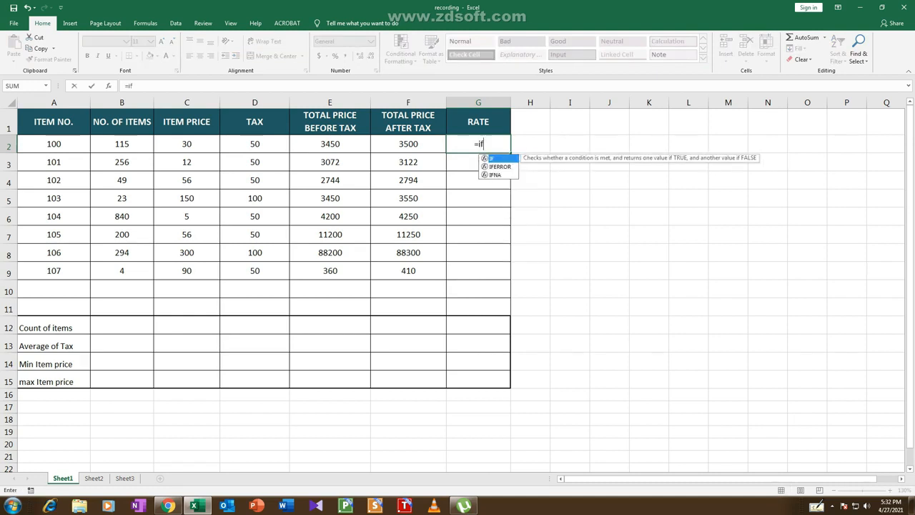
type("(")
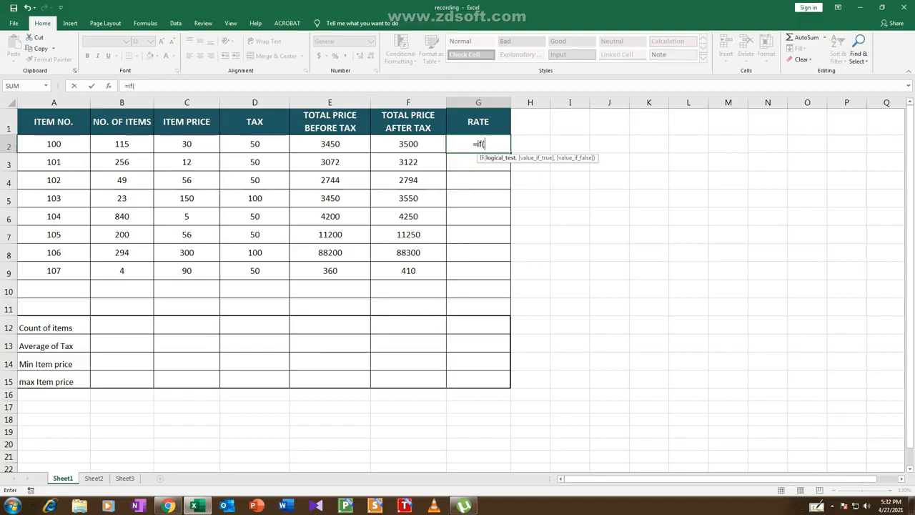
left_click(408, 143)
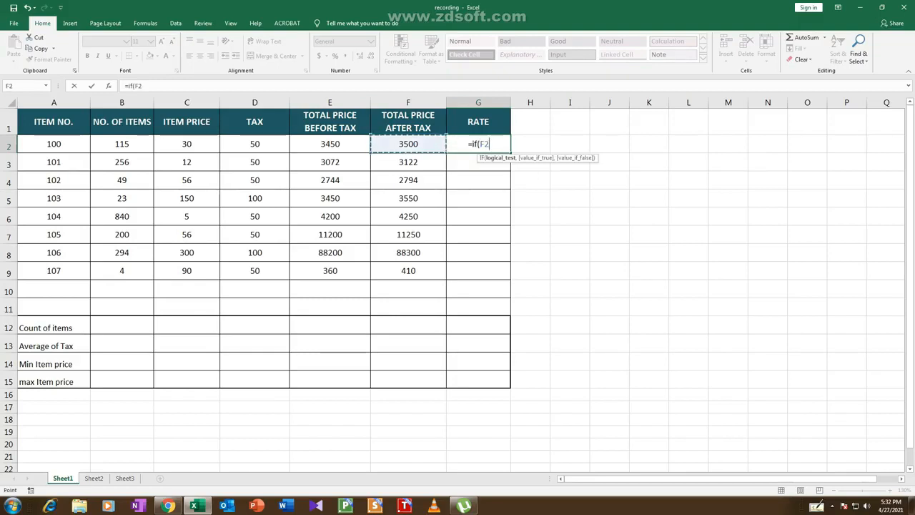
type(">")
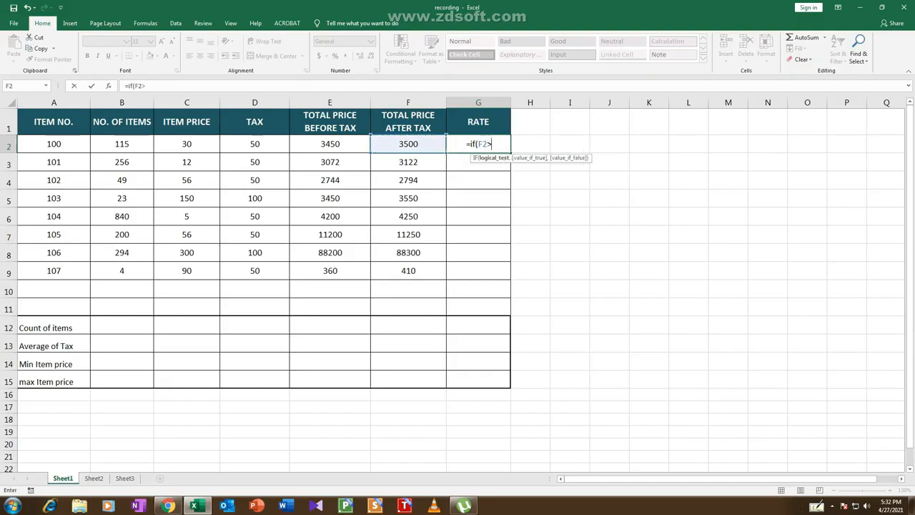
type("350")
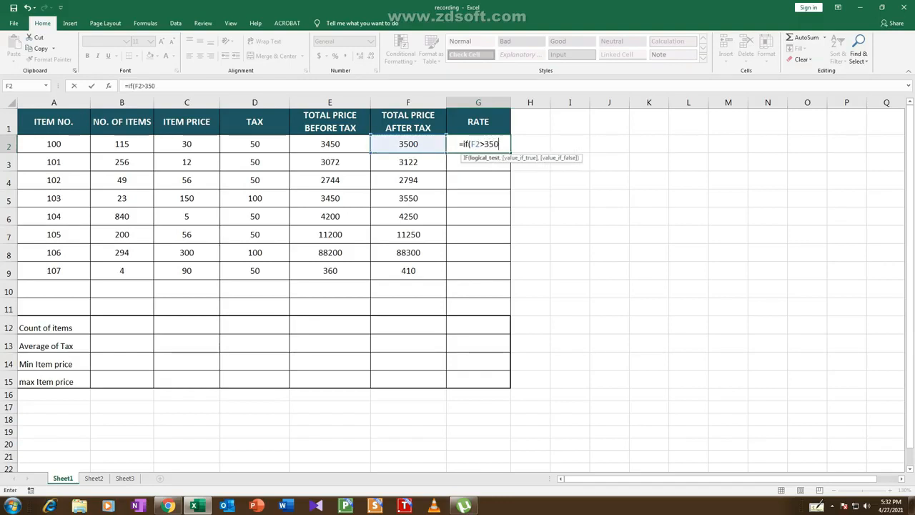
type("0,")
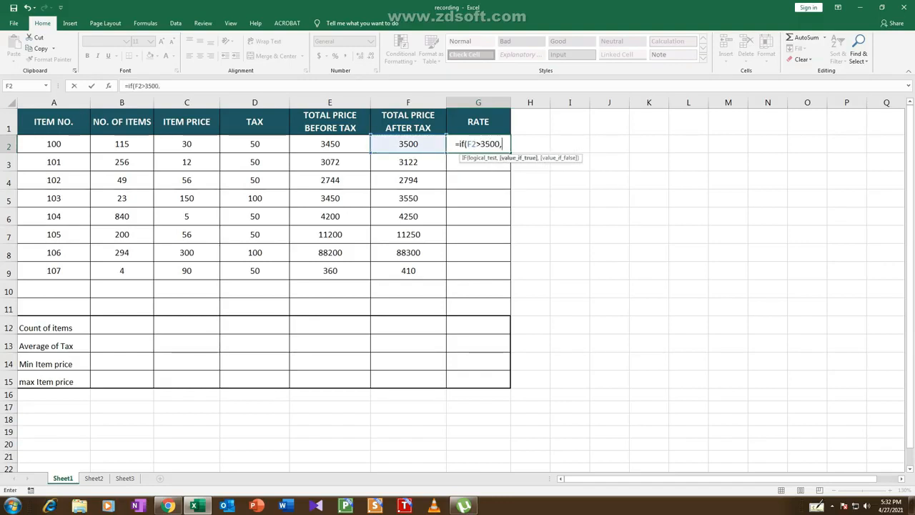
type("\"")
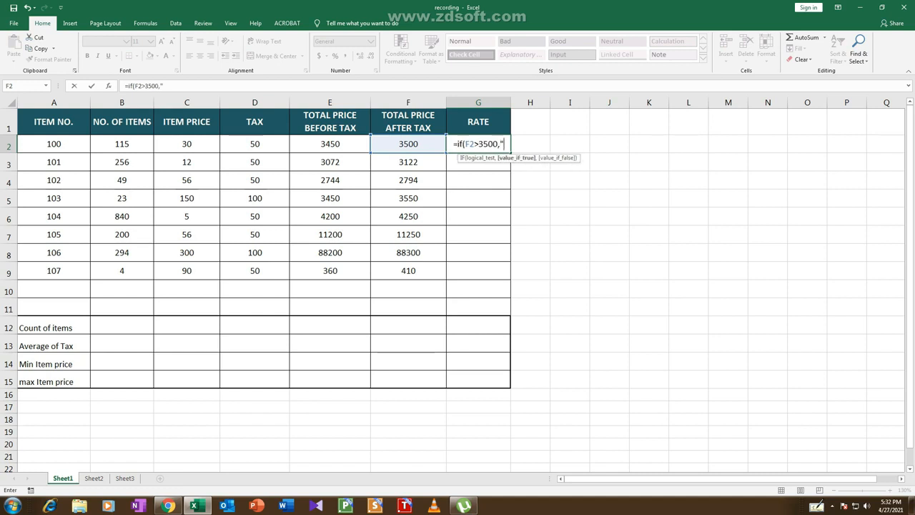
type("h")
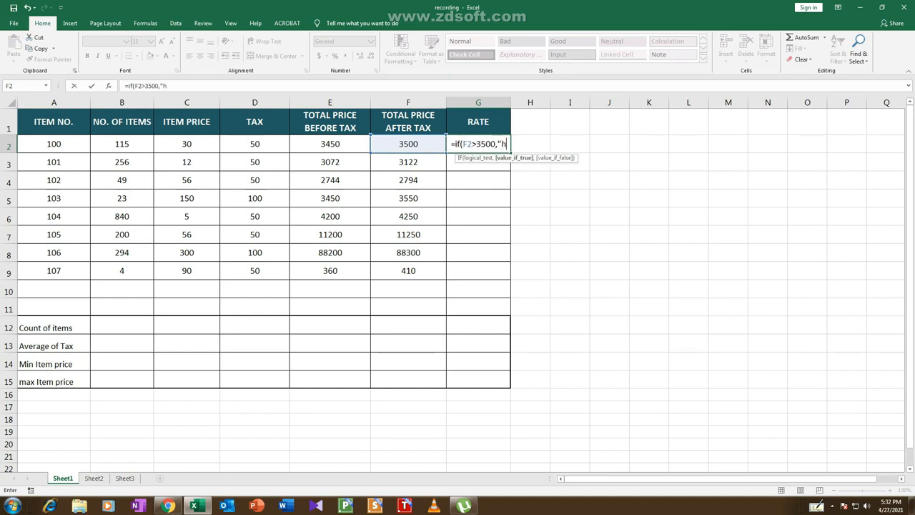
key("BackSpace")
type("High")
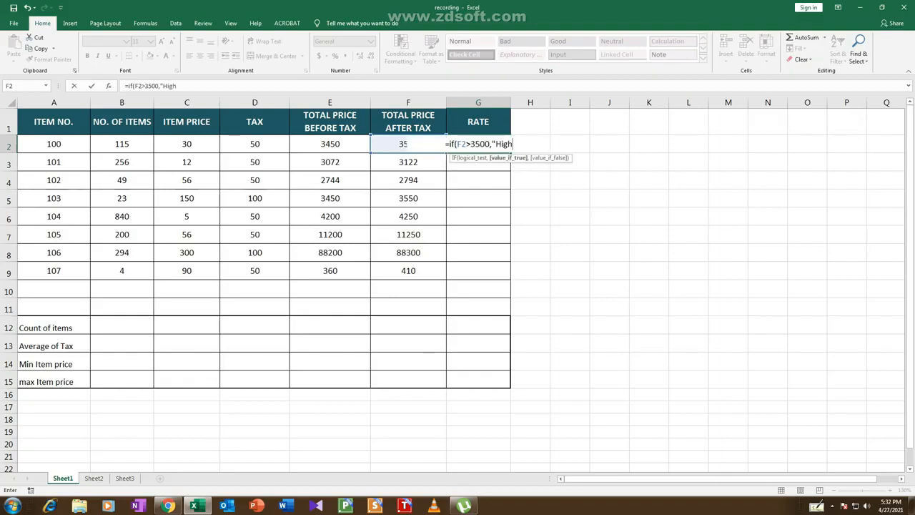
type("\",")
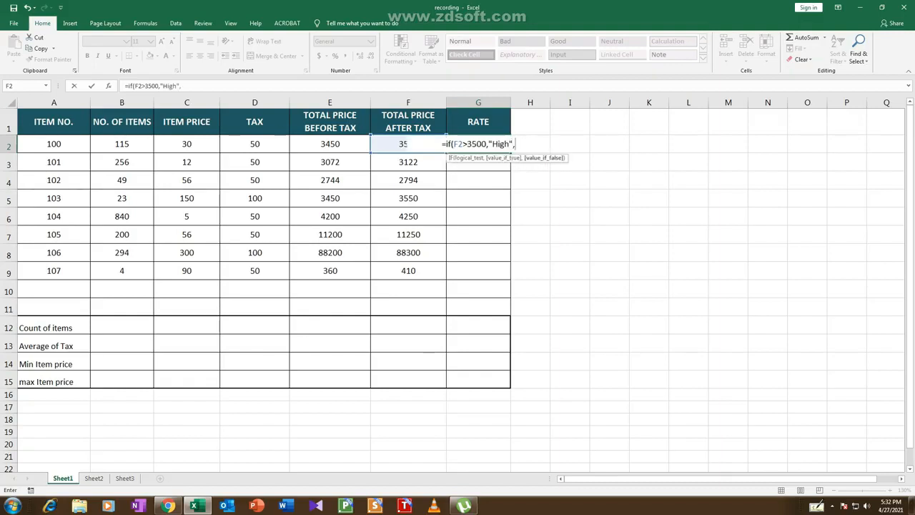
type("\"")
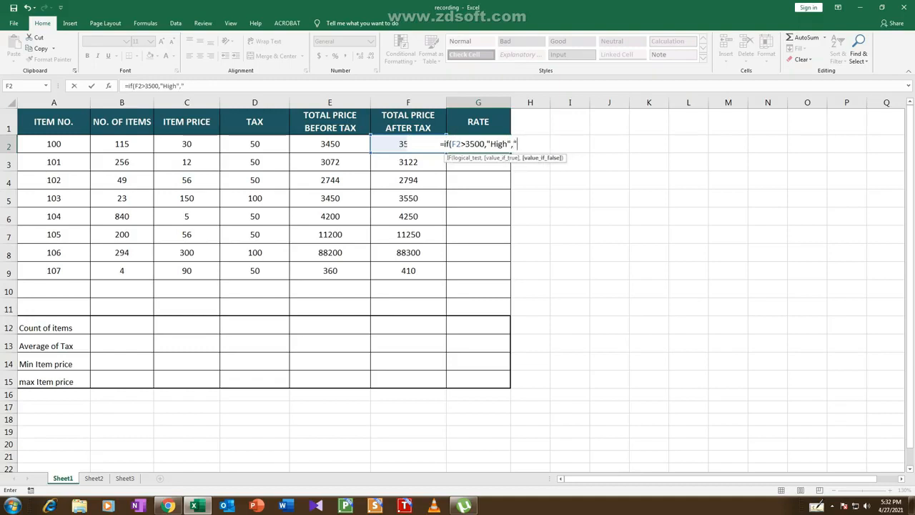
type("Reasonable\")")
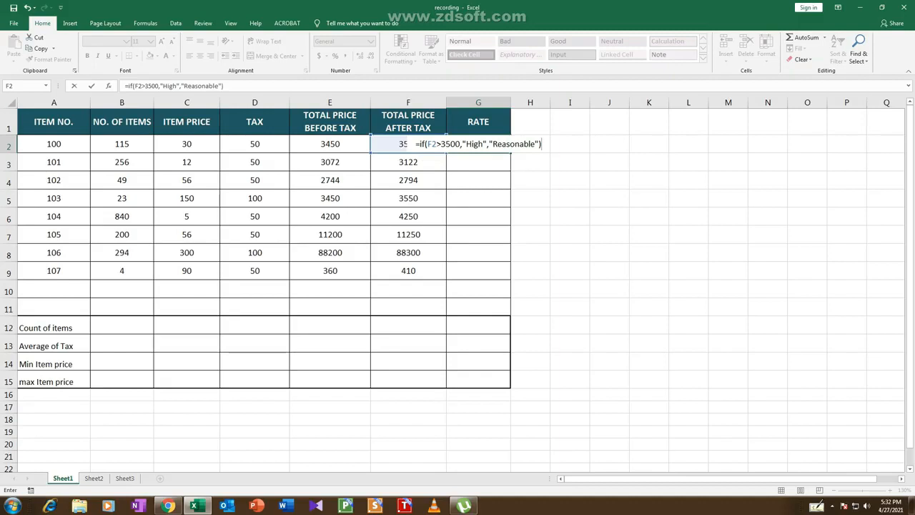
key("Return")
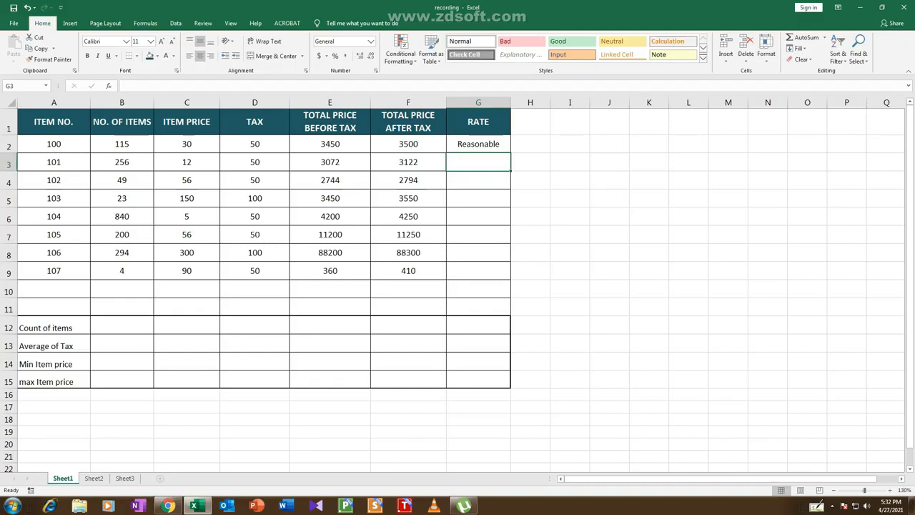
left_click(478, 144)
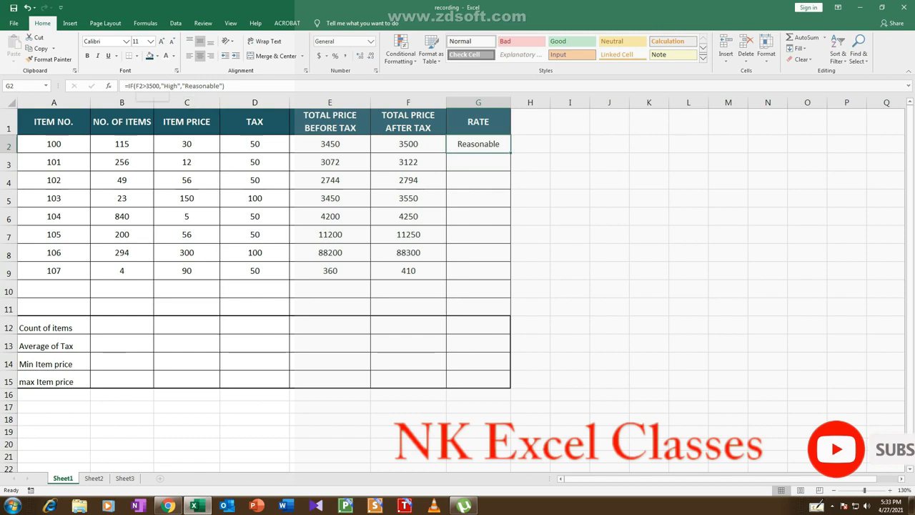
Rate item 101 in G3 with the formula =IF(F3>3500,"High","Reasonable")
left_click(478, 162)
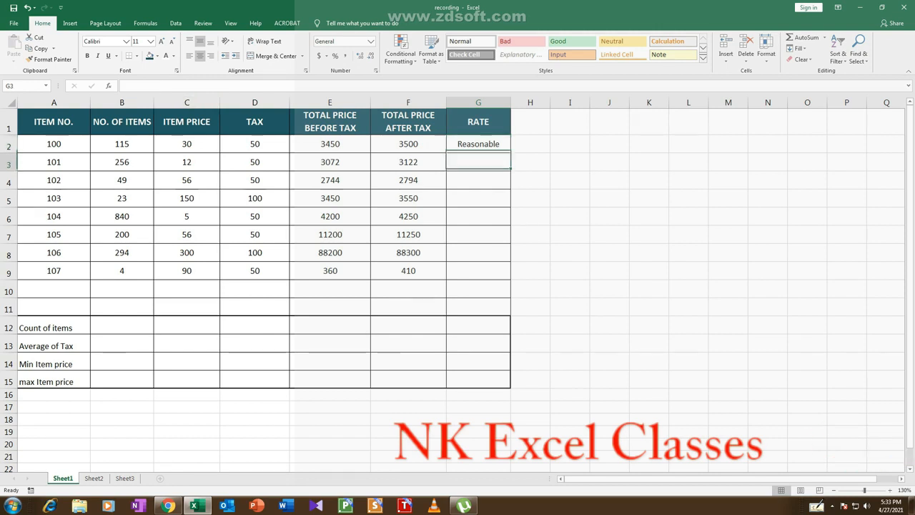
type("=")
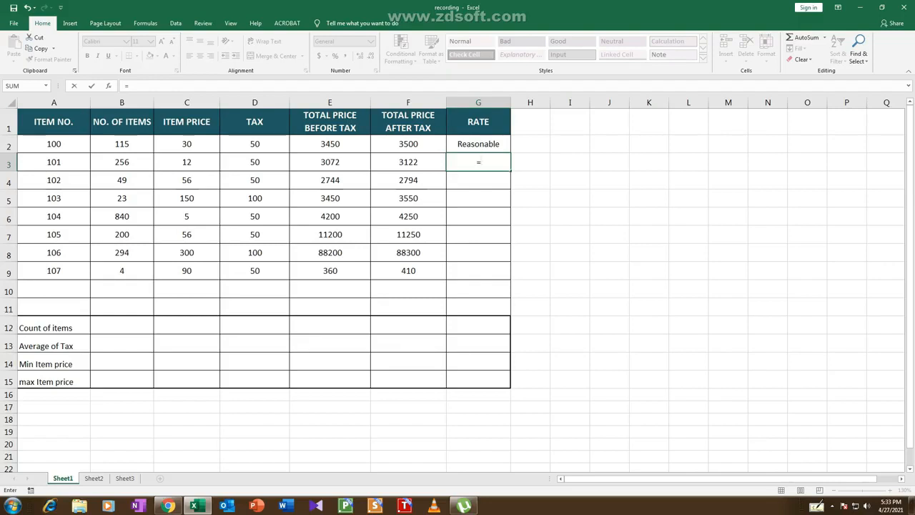
type("if")
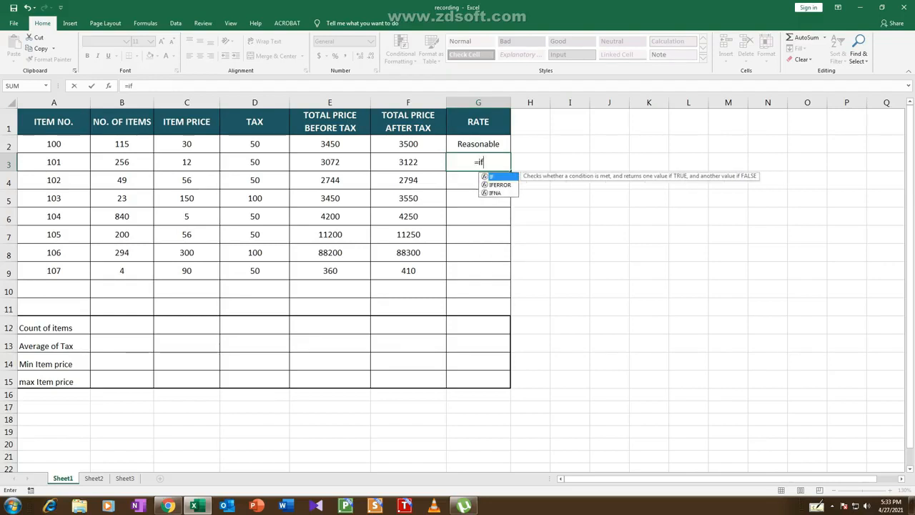
type("(")
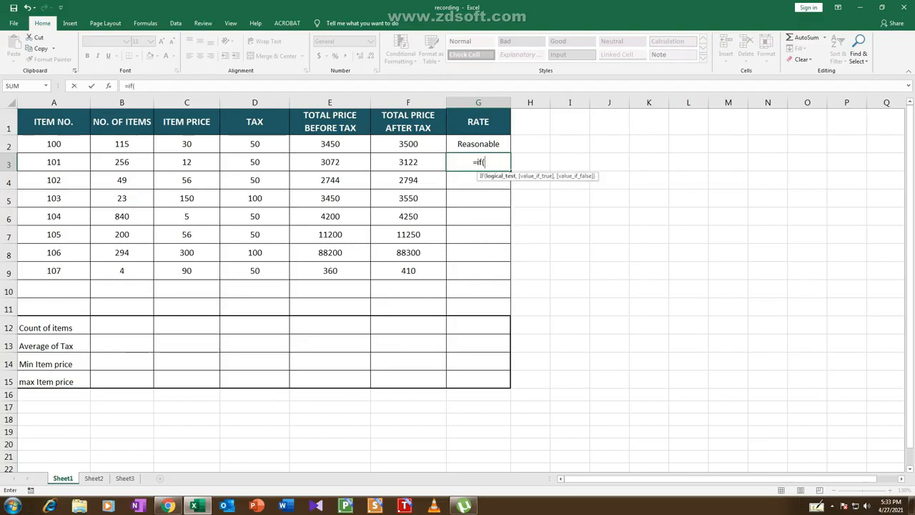
key("Left")
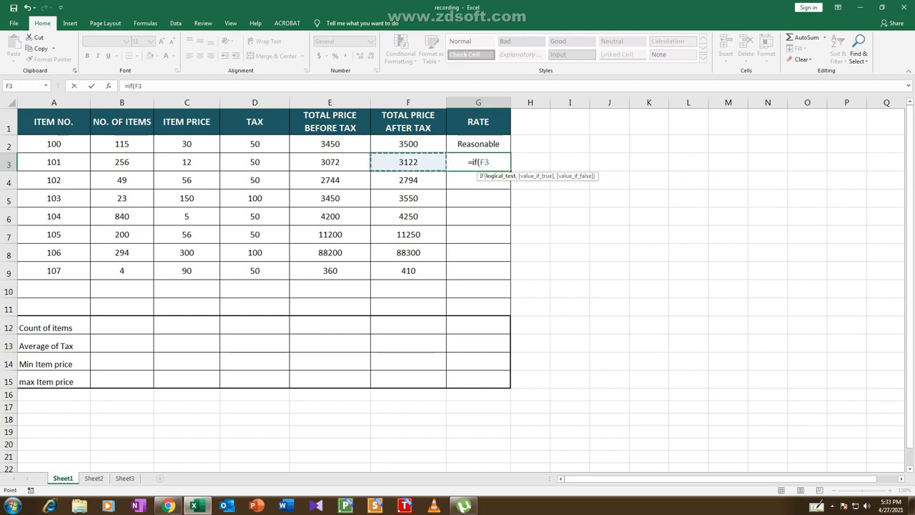
type(">35")
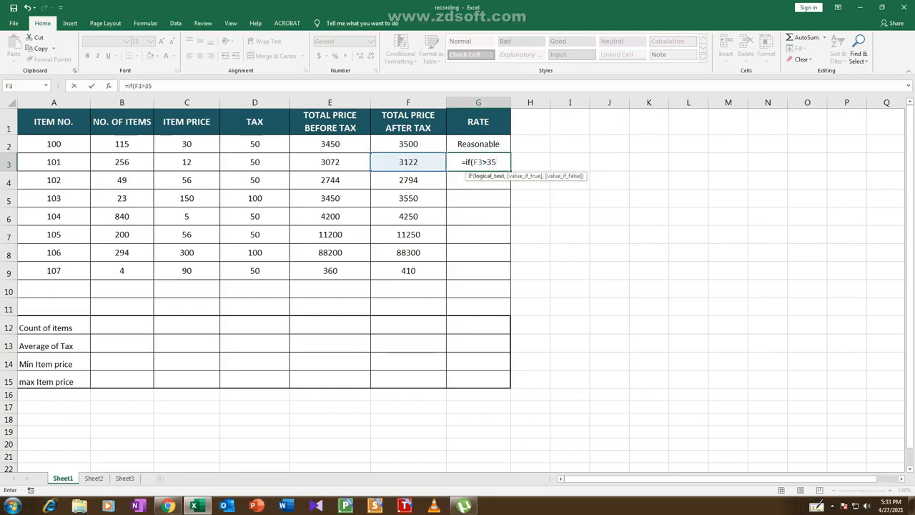
type("00")
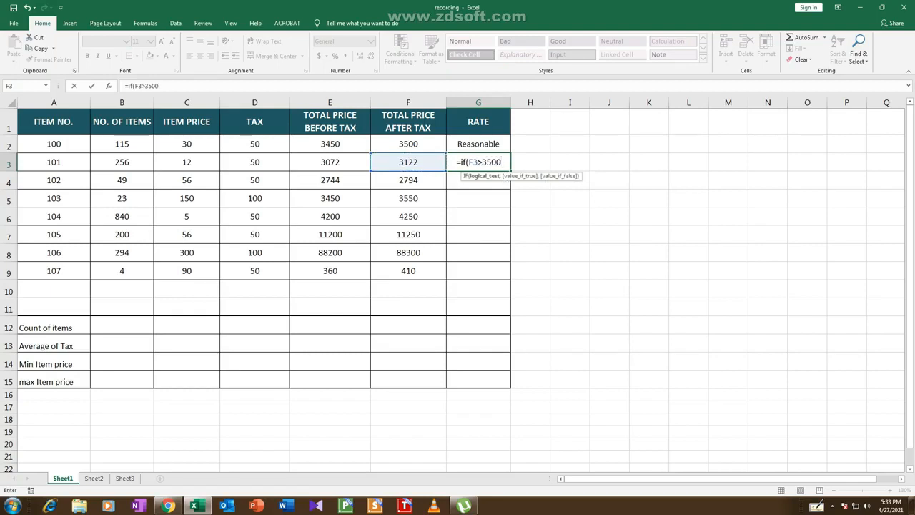
type(",\"Hi")
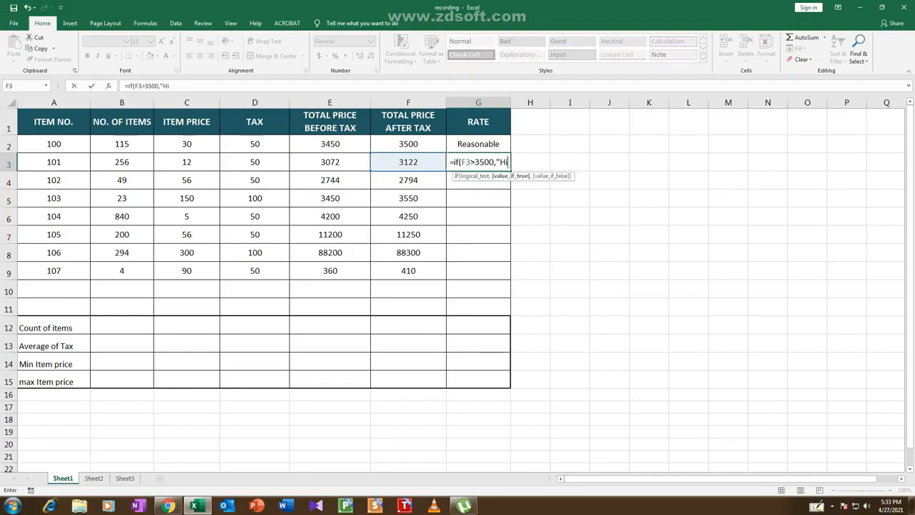
type("gh\",")
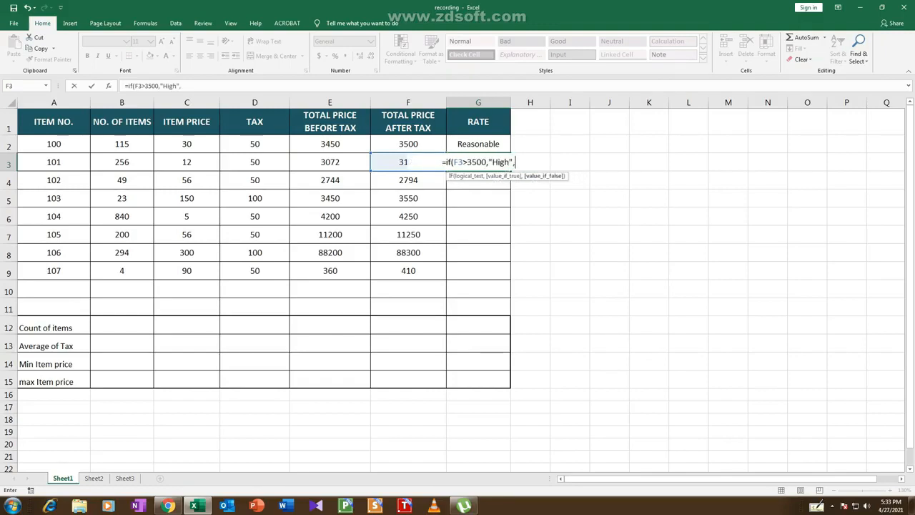
type("\"")
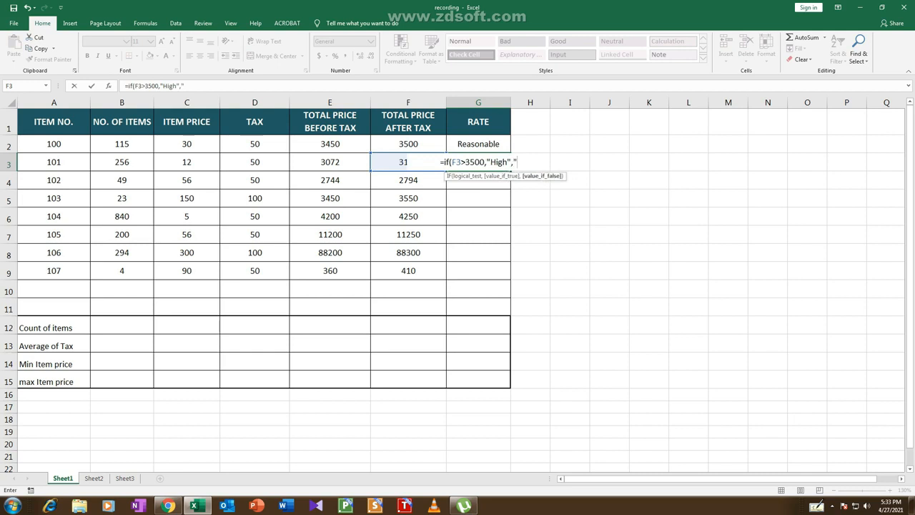
type("Reas")
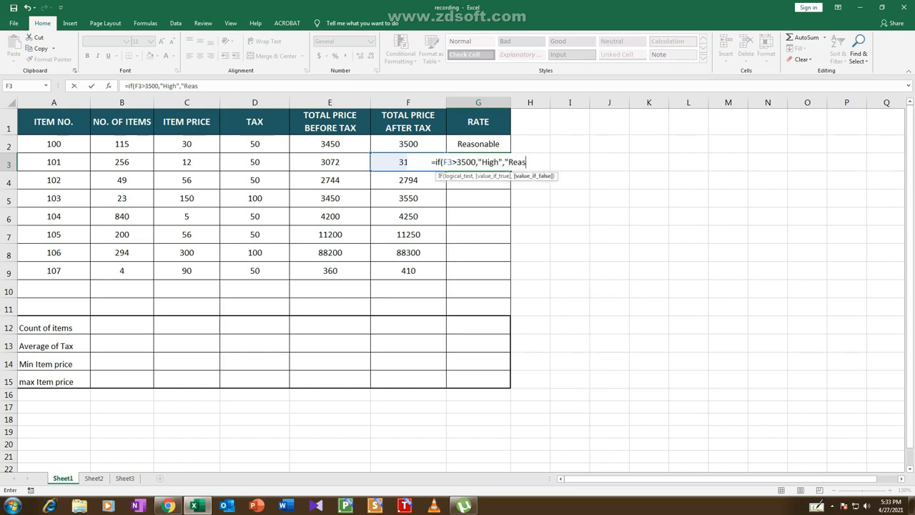
type("onable")
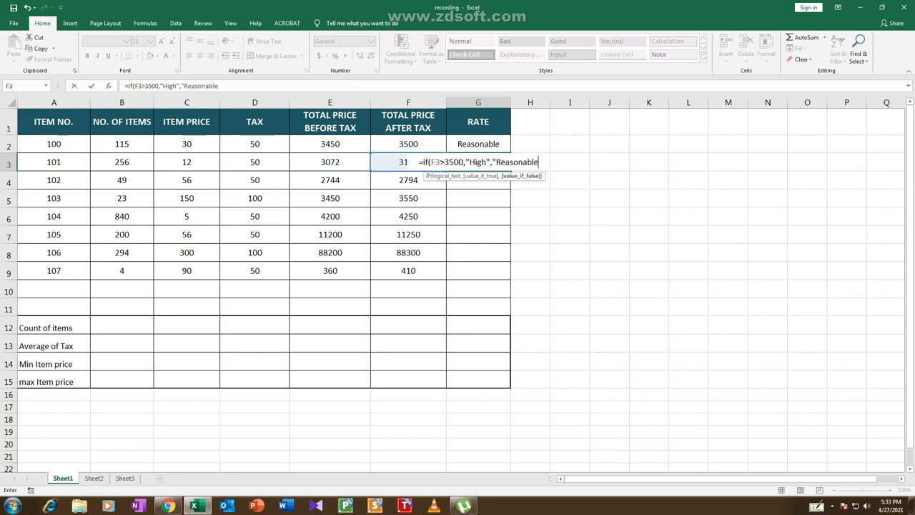
type("\"")
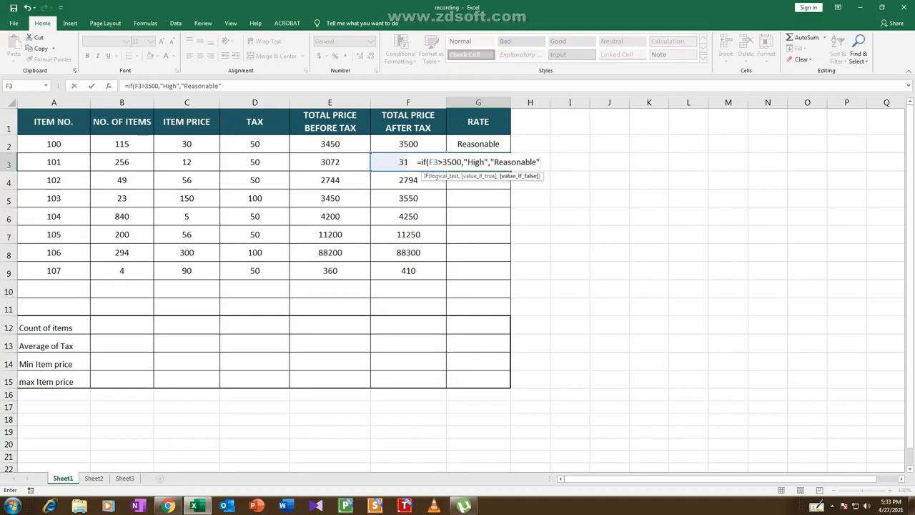
type(")")
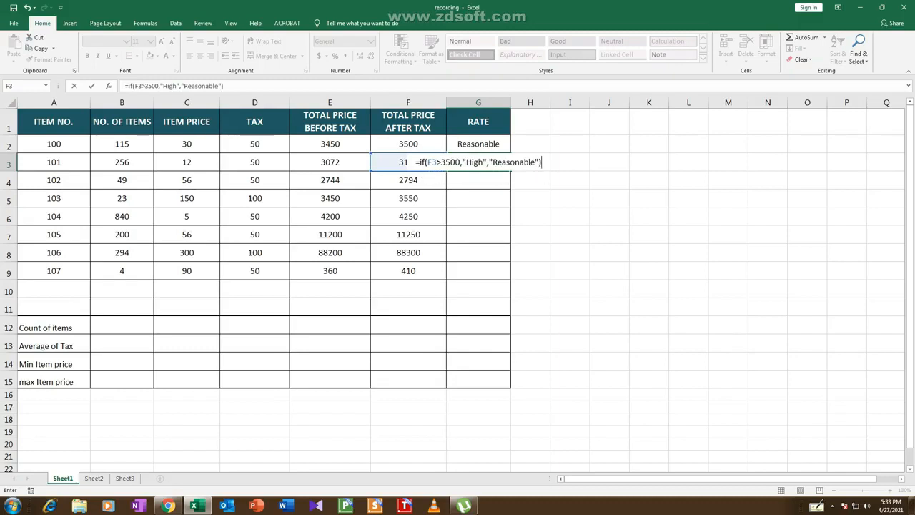
key("Return")
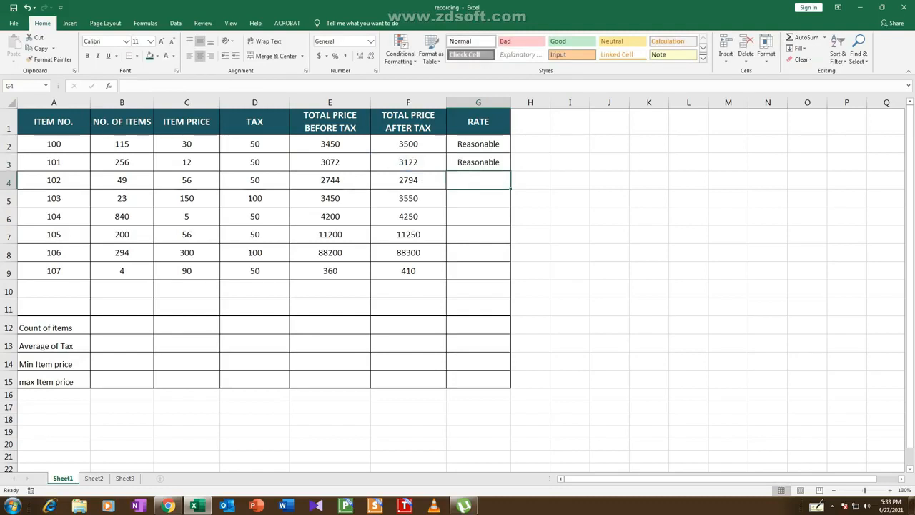
Rate item 102 in G4 with the formula =IF(F4>3500,"High","Reasonable")
type("=i")
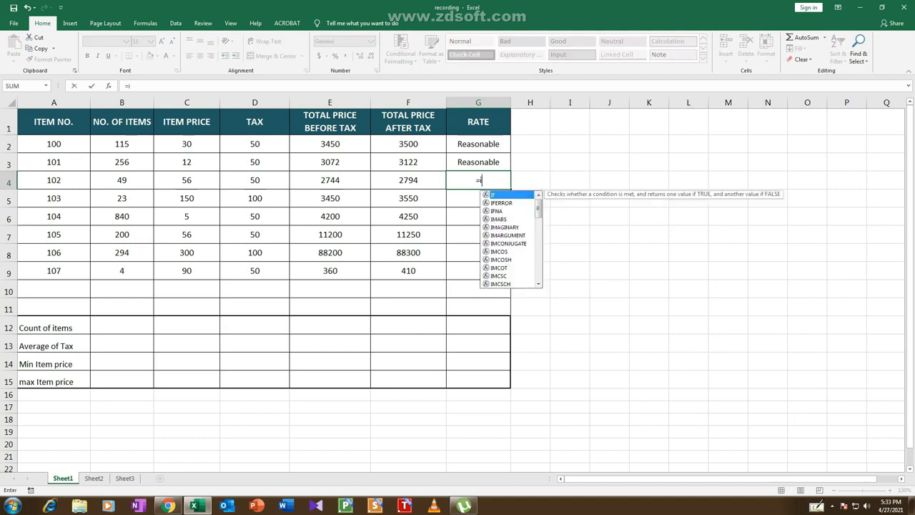
type("f(")
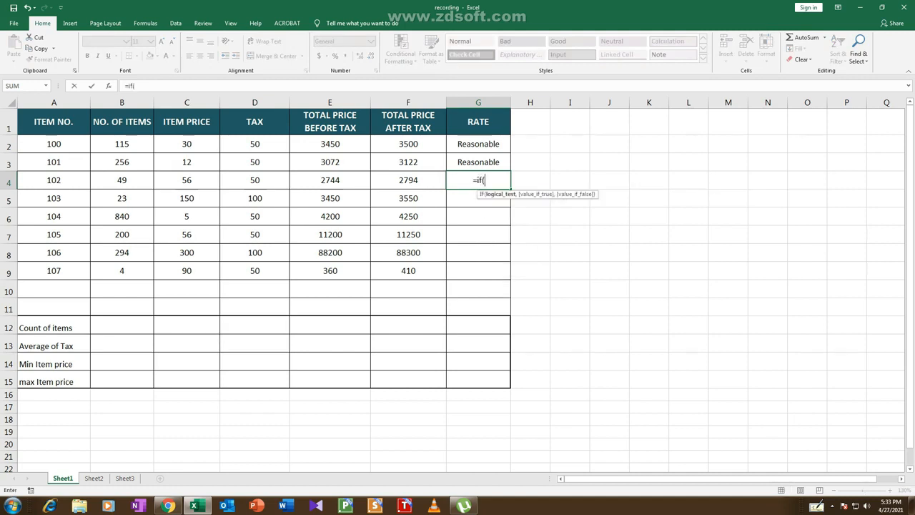
left_click(408, 180)
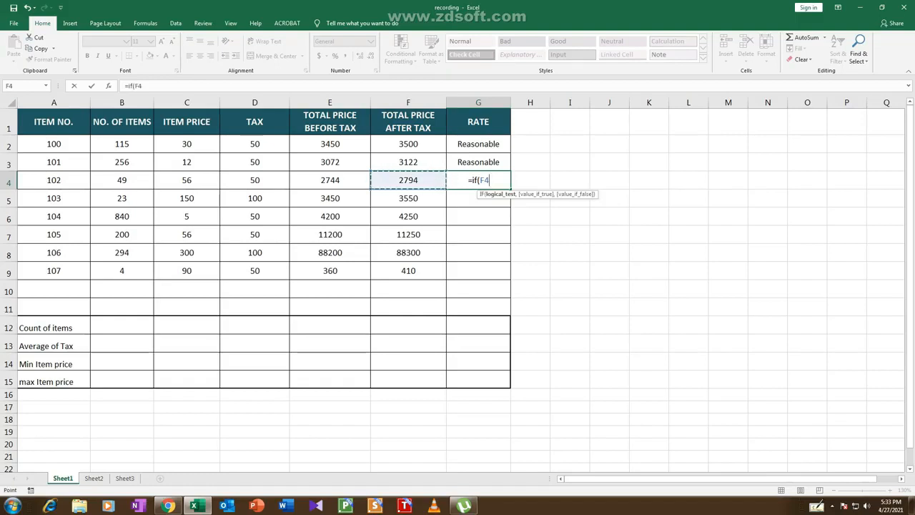
type(">")
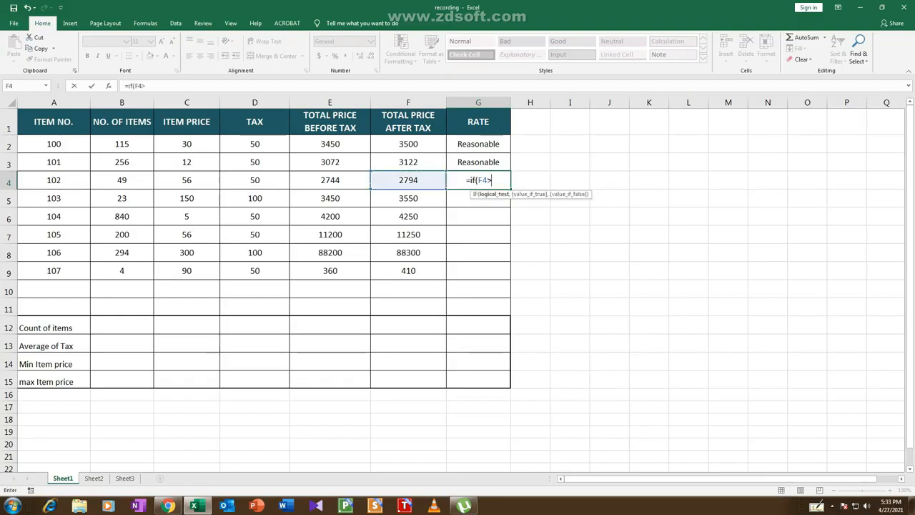
type("3500")
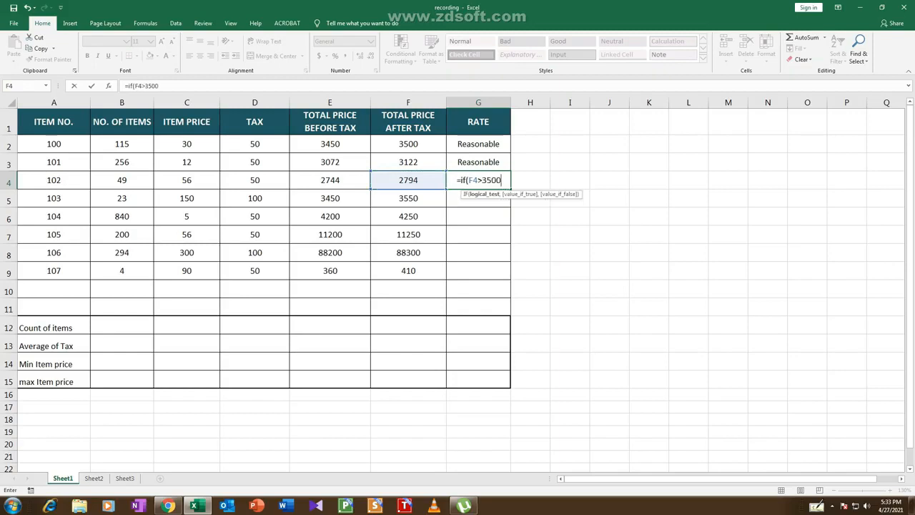
type(",\"")
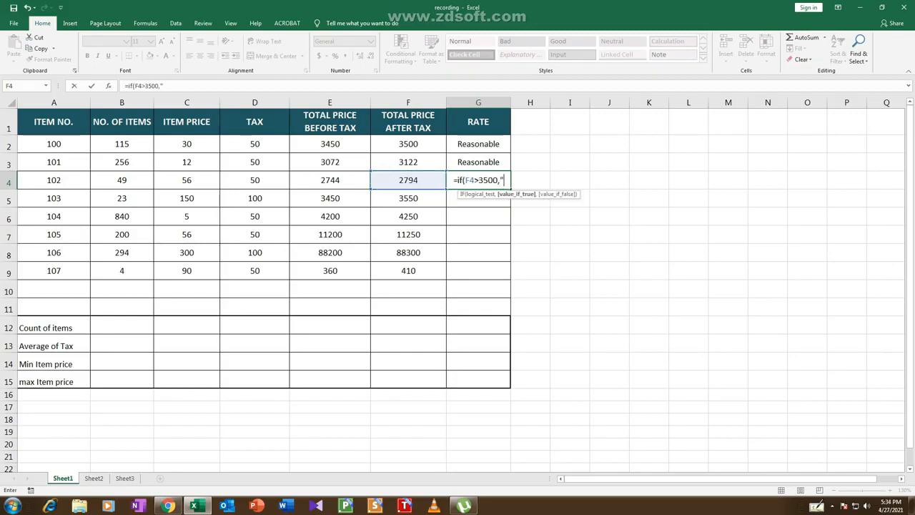
type("H")
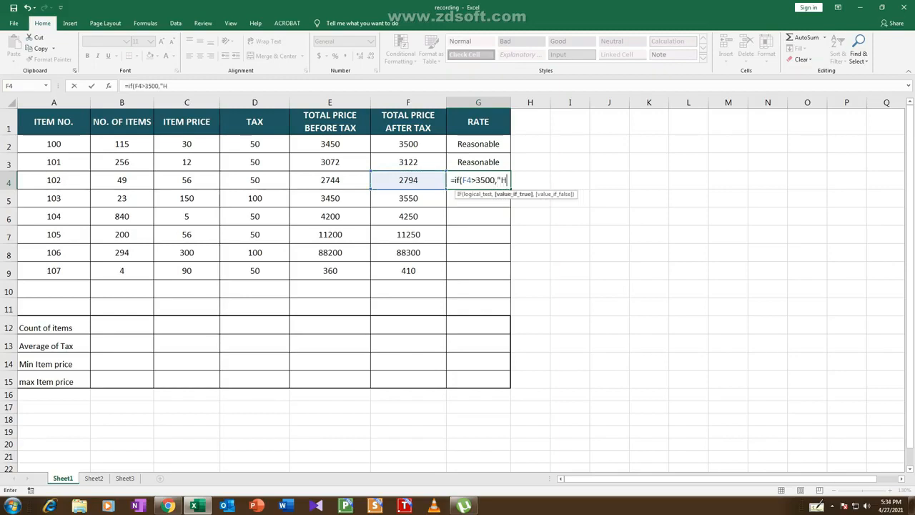
type("igh\",\"")
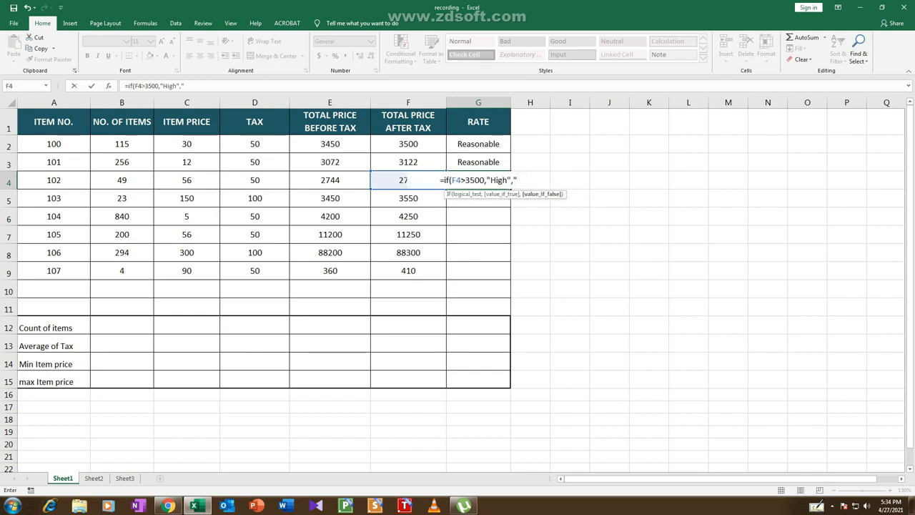
type("Reaso")
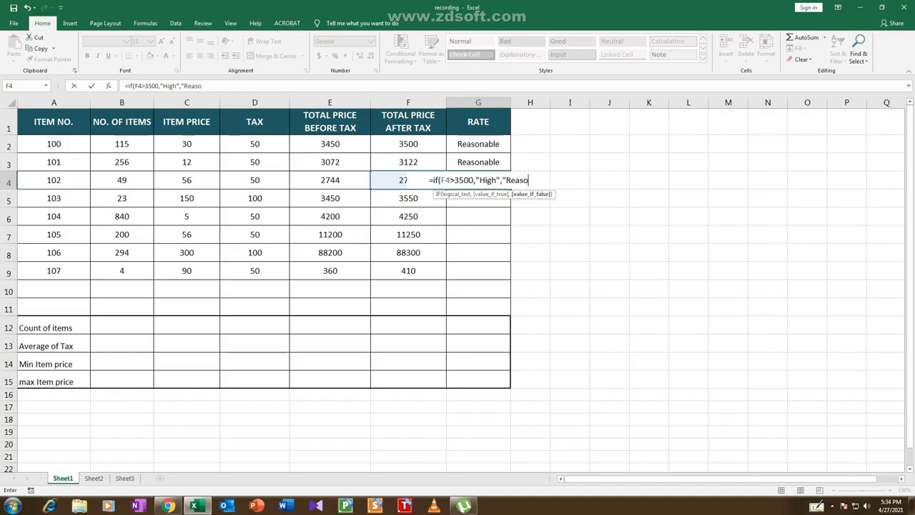
type("nable\")")
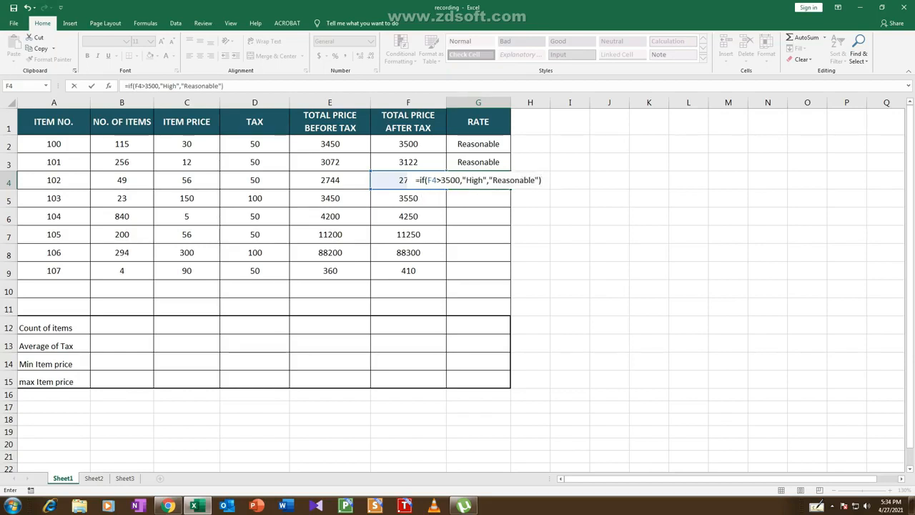
key("Return")
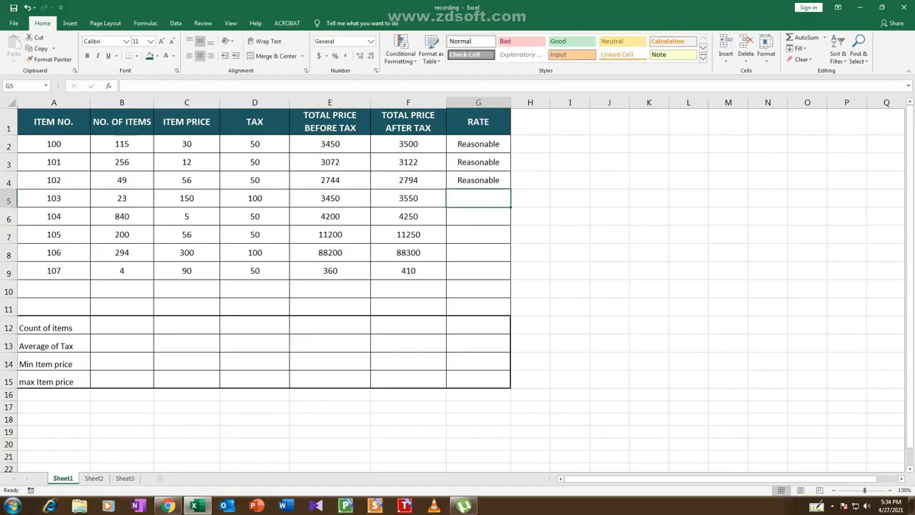
Fill the rate formulas from G2:G4 down through G9 and check the copied formulas in G5 to G9
left_click_drag(478, 144, 478, 180)
double_click(511, 189)
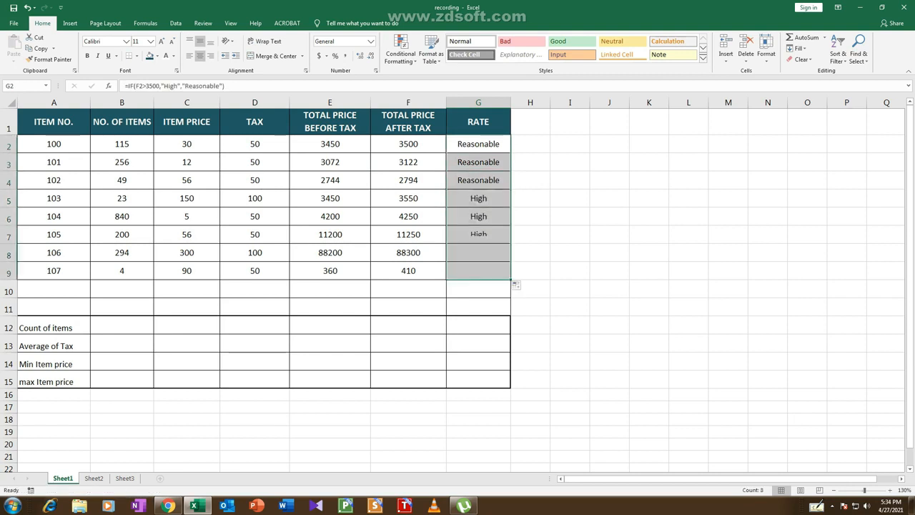
left_click(530, 235)
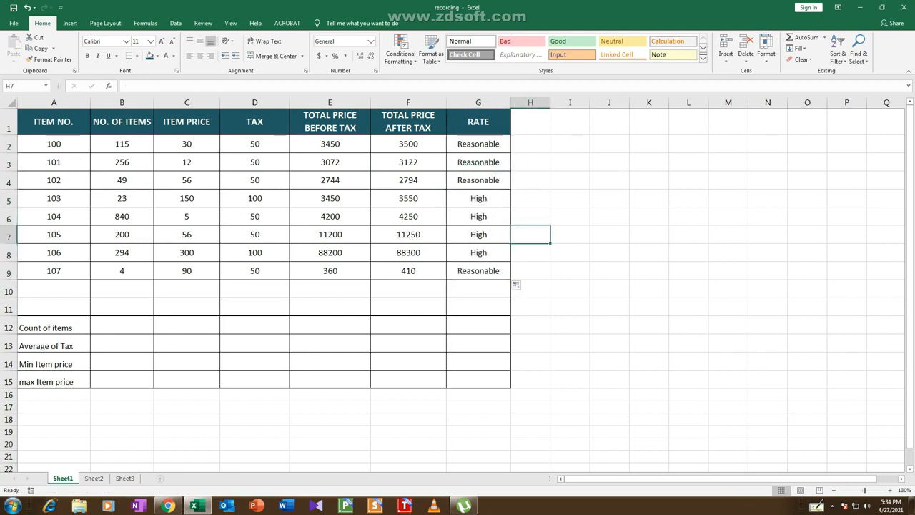
left_click(478, 198)
left_click(478, 216)
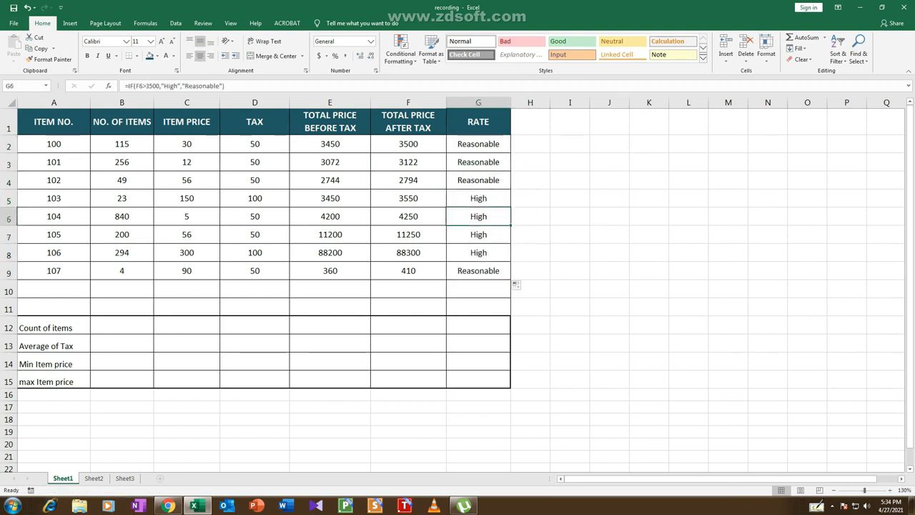
left_click(478, 235)
left_click(479, 253)
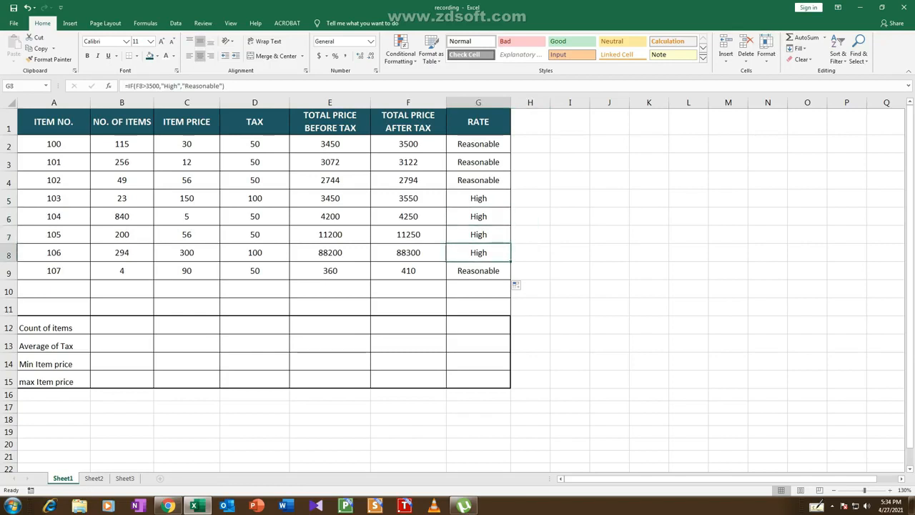
left_click(478, 271)
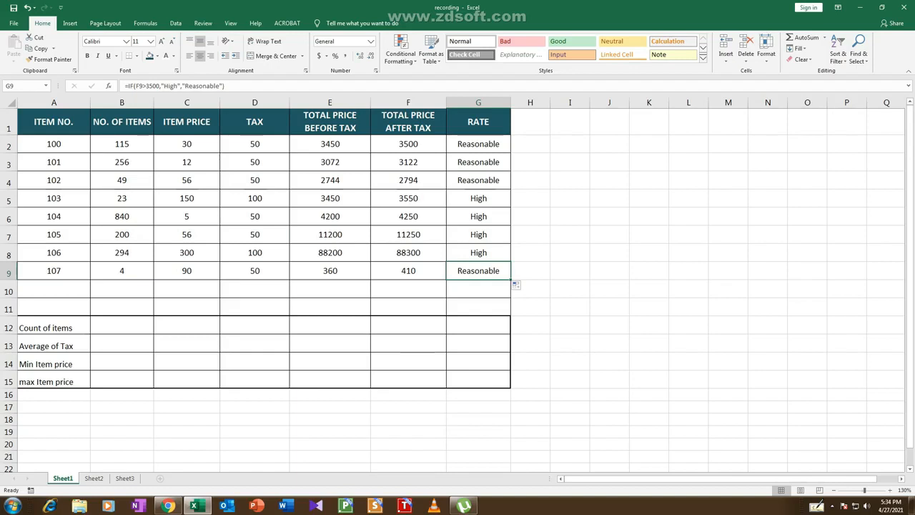
Count the items in C12 with the formula =COUNT(A2:A9) and check the entered formula
left_click(186, 325)
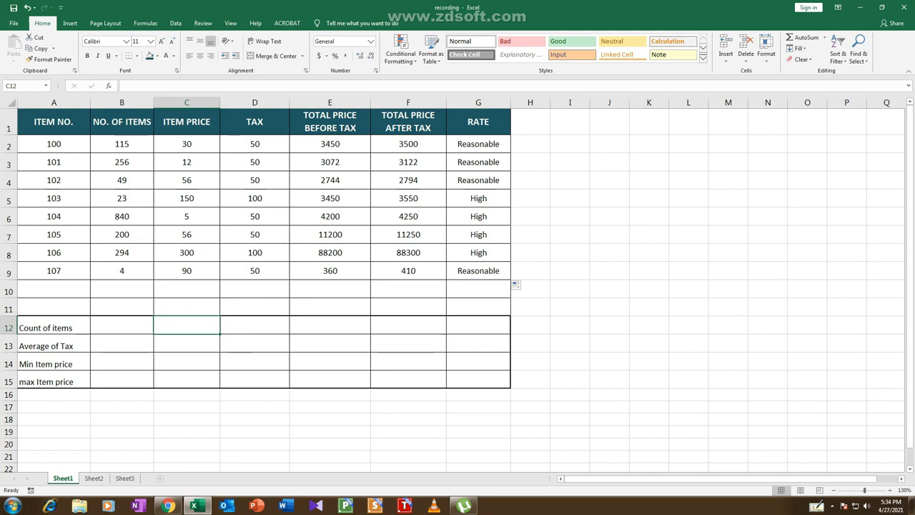
type("=")
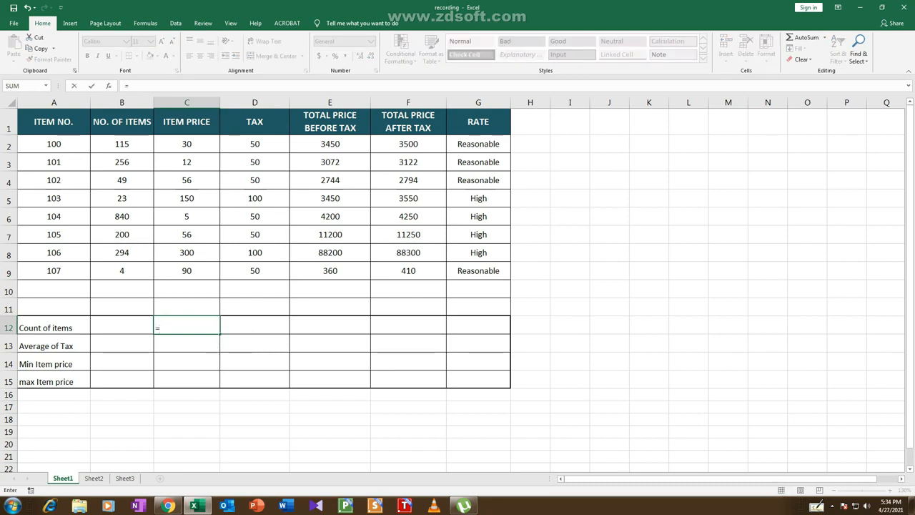
type("count")
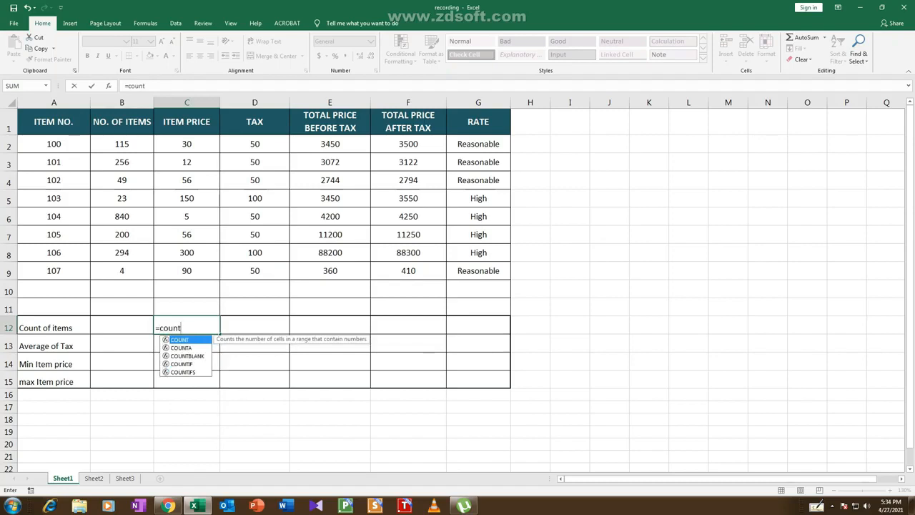
type("(")
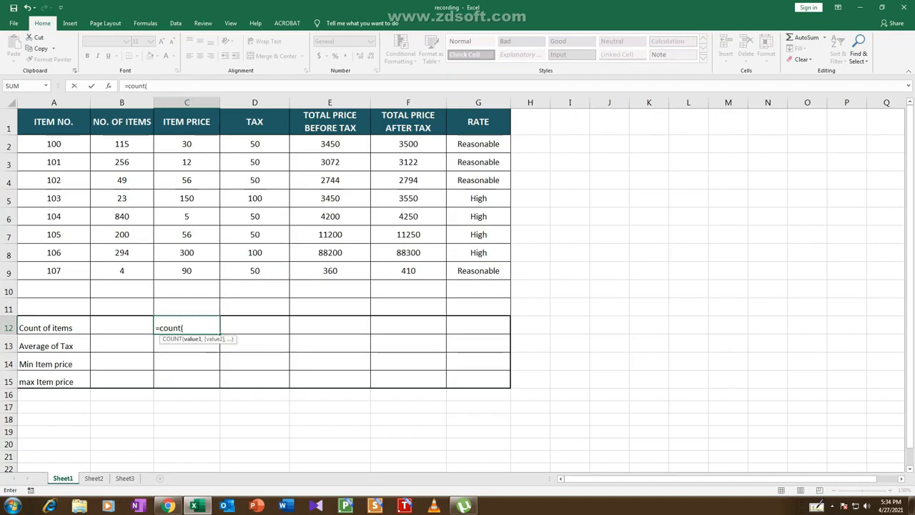
left_click_drag(71, 144, 75, 271)
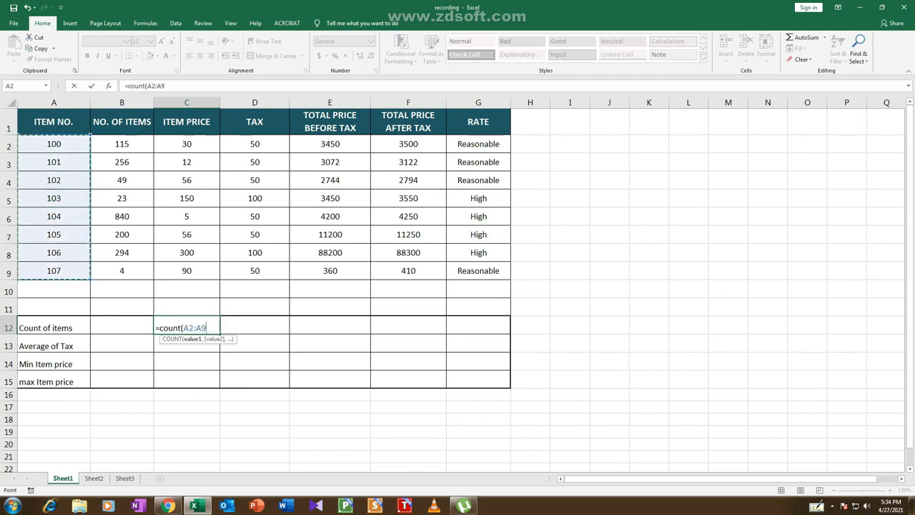
type(")")
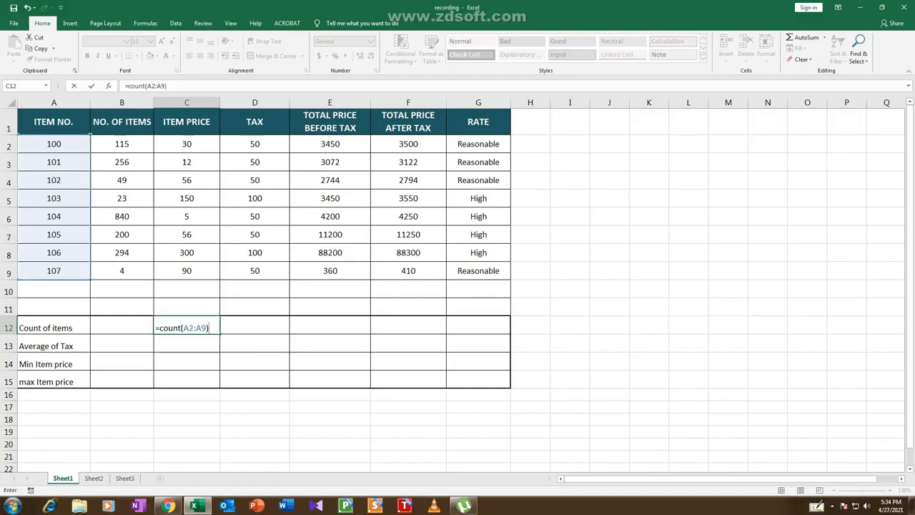
key("Return")
key("Up")
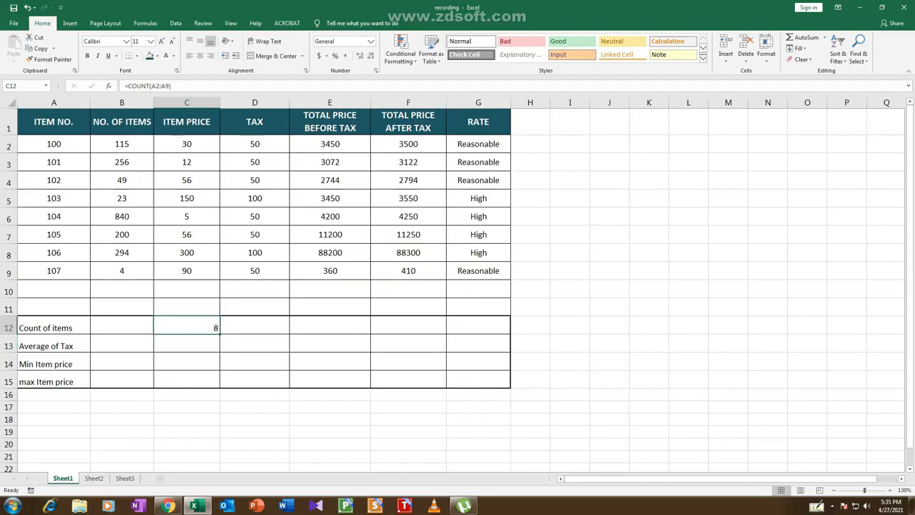
Calculate the average tax in D13 with the formula =AVERAGE(D2:D9)
left_click(255, 344)
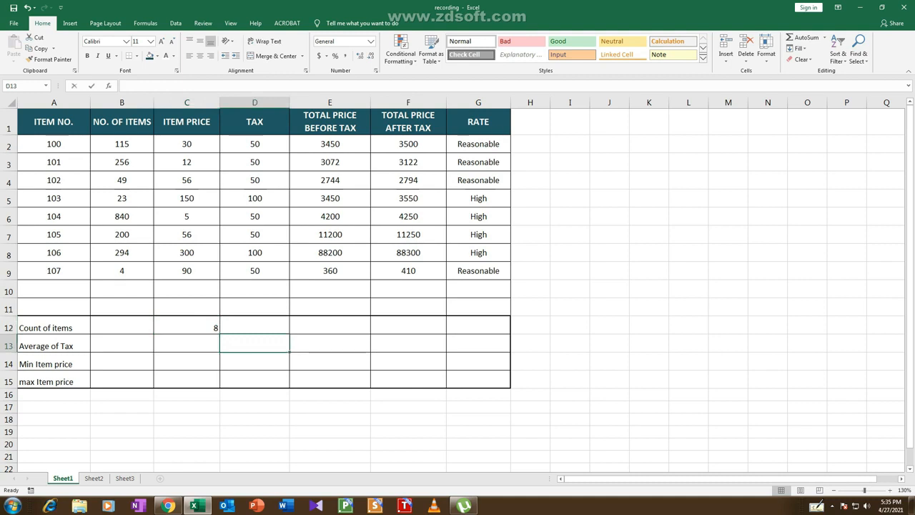
type("=")
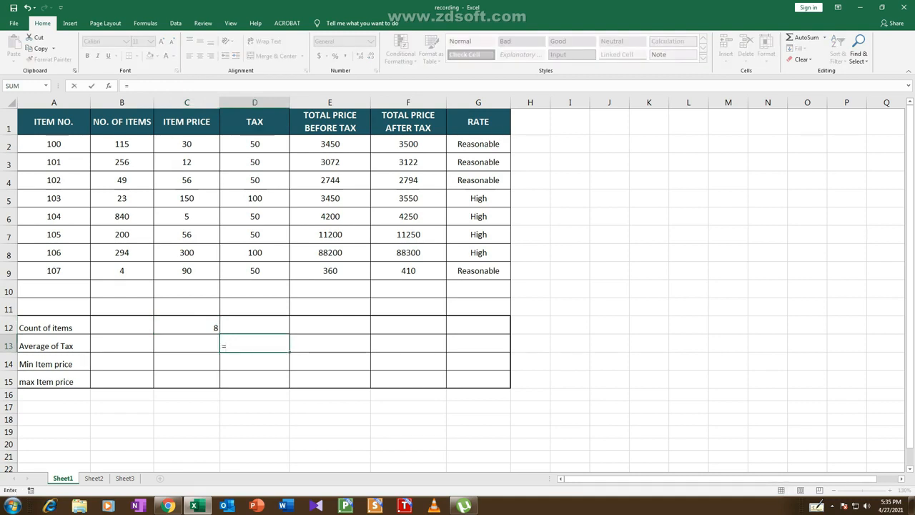
type("ave")
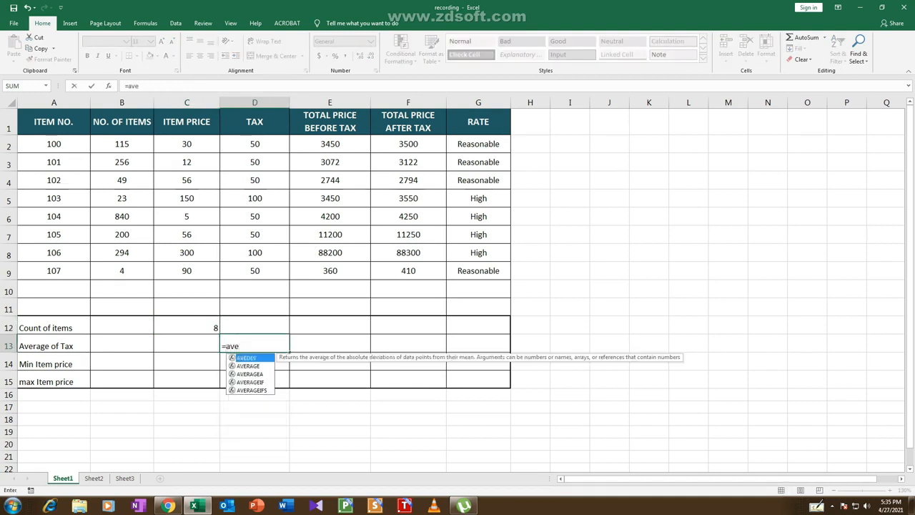
type("rage")
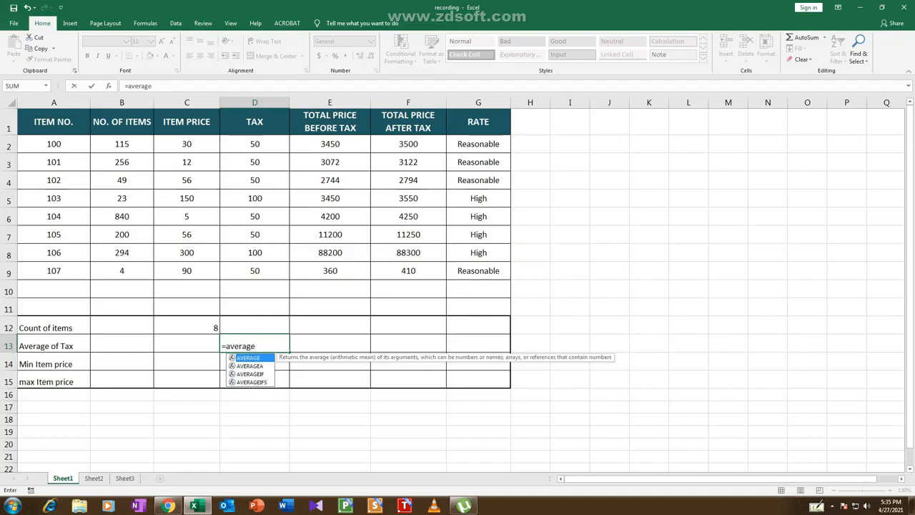
type("(")
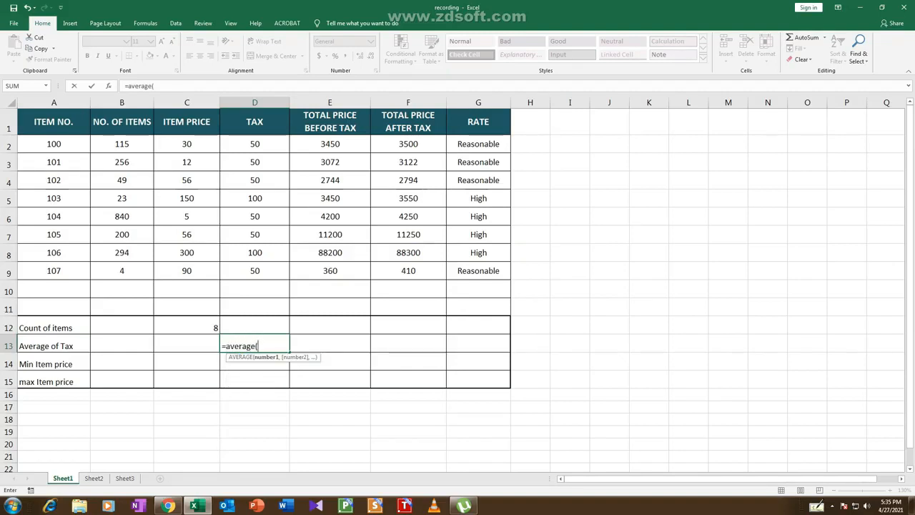
left_click_drag(279, 147, 283, 276)
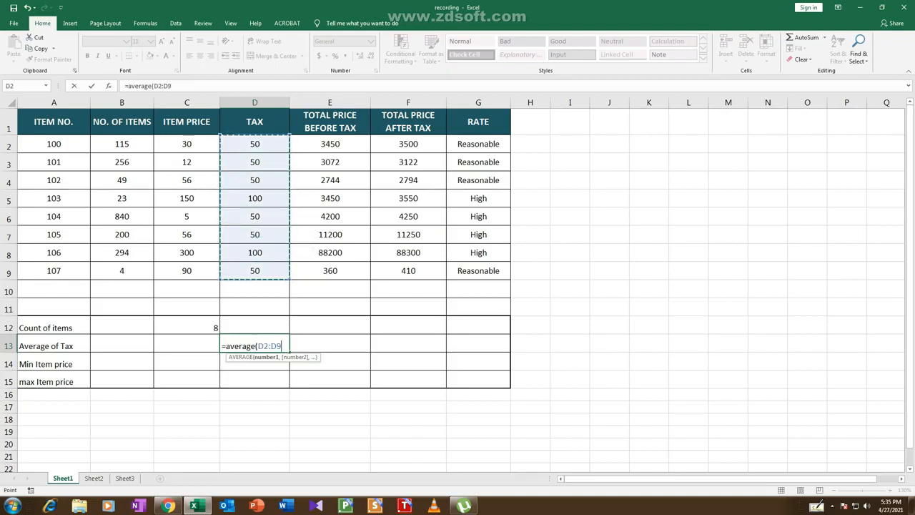
type(")")
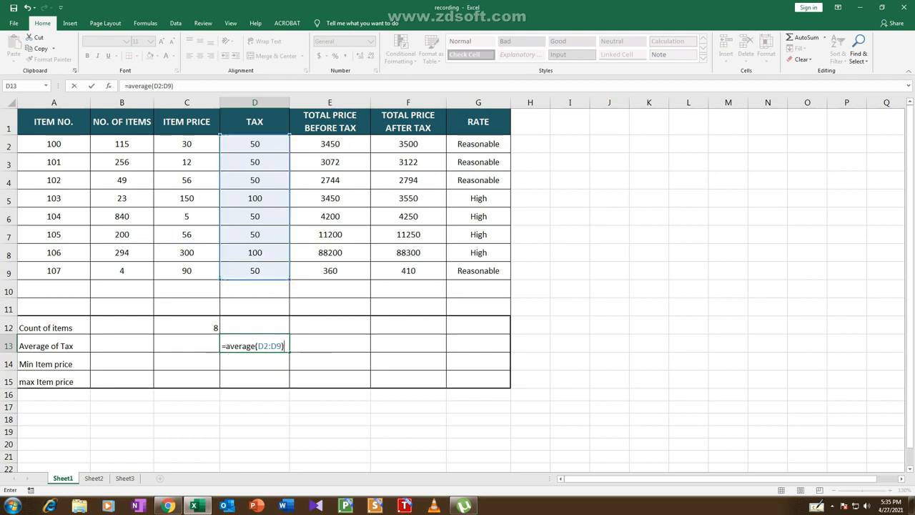
key("Return")
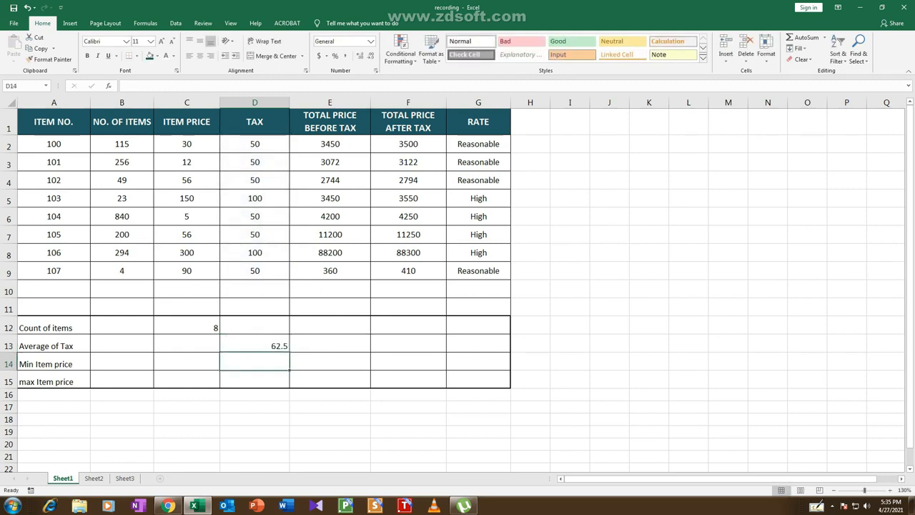
Find the minimum item price in C14 with the formula =MIN(C2:C9)
left_click(187, 362)
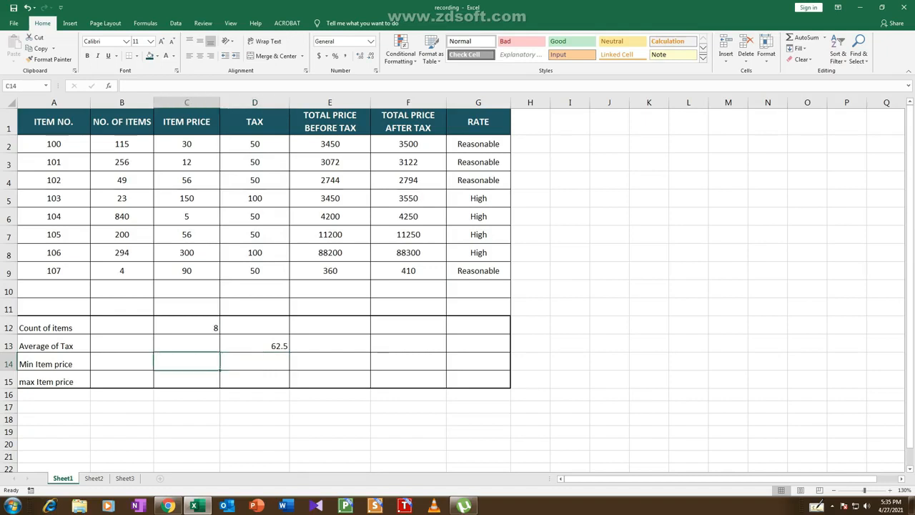
type("=i")
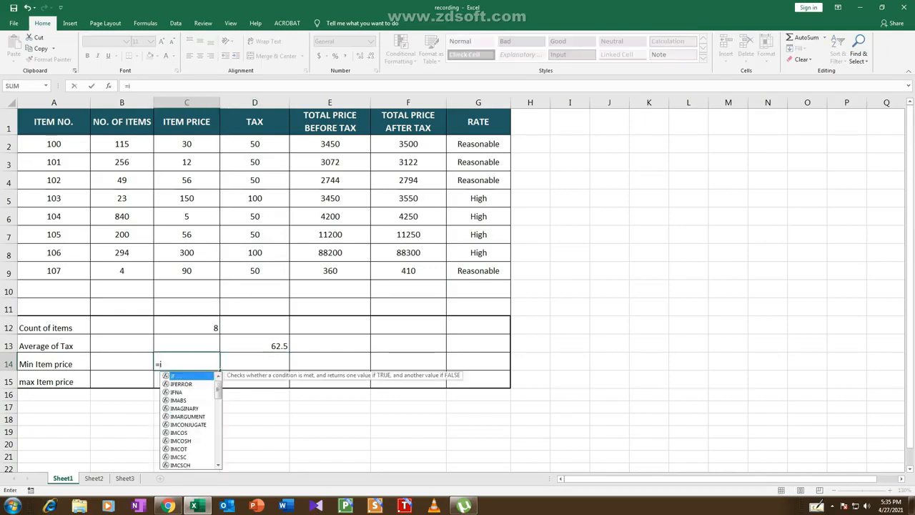
key("BackSpace")
type("min")
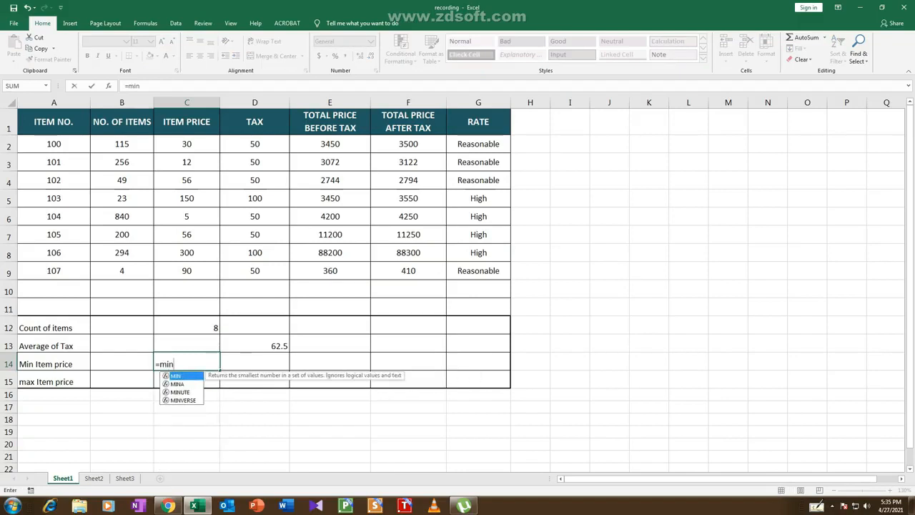
type("(")
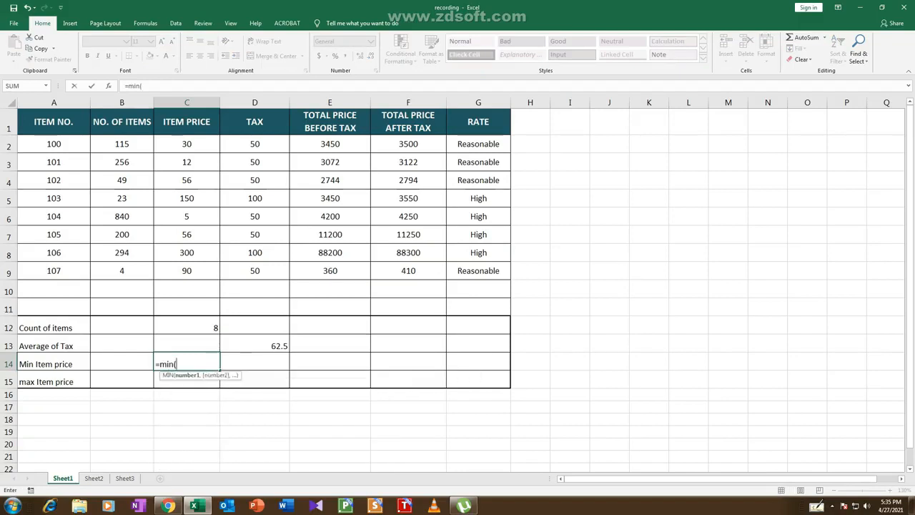
left_click_drag(187, 144, 201, 270)
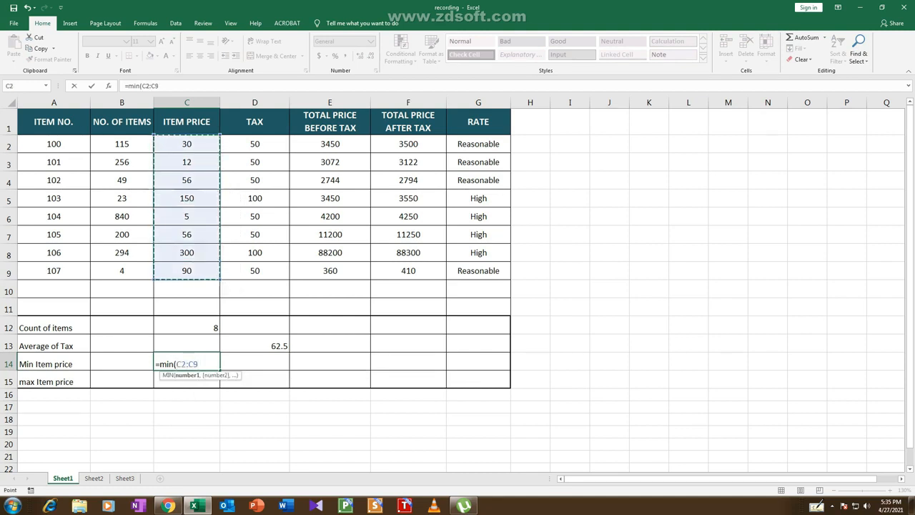
type(")")
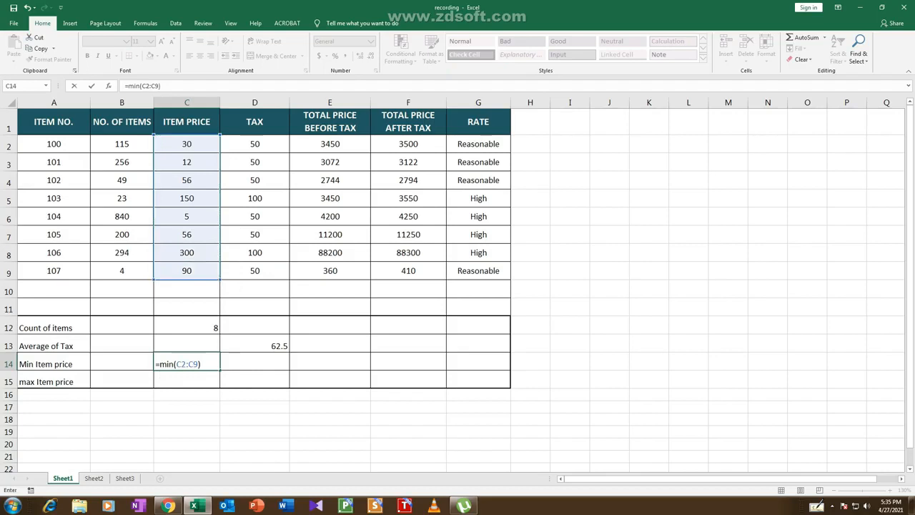
key("Return")
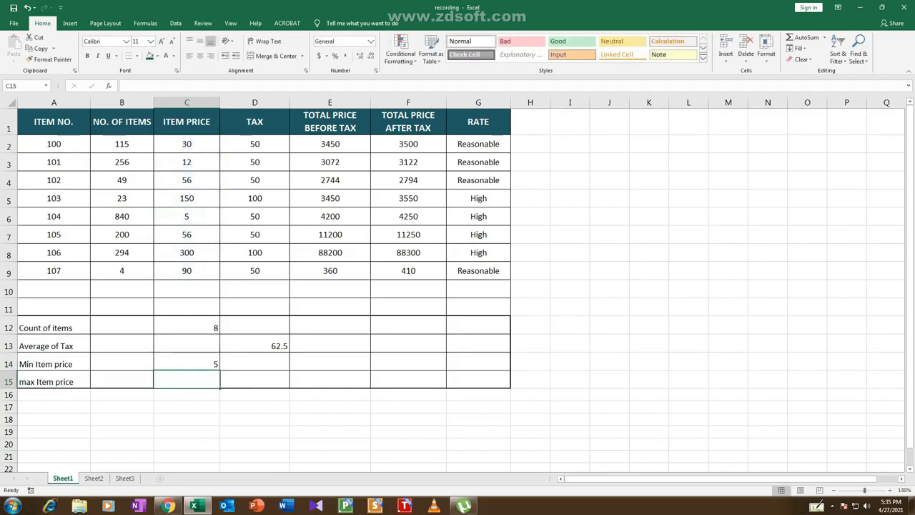
Find the maximum item price in C15 with the formula =MAX(C2:C9) and check the entered formulas in C15, C14 and C12
type("=m")
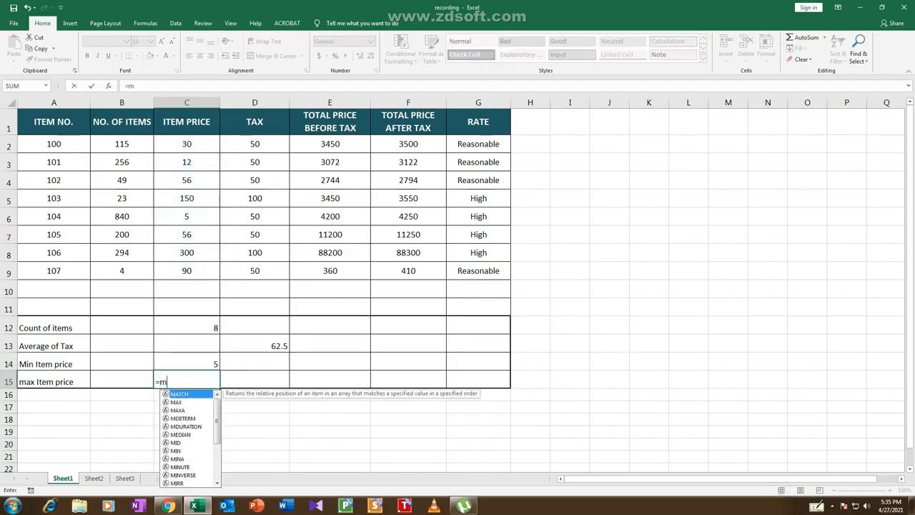
type("ax")
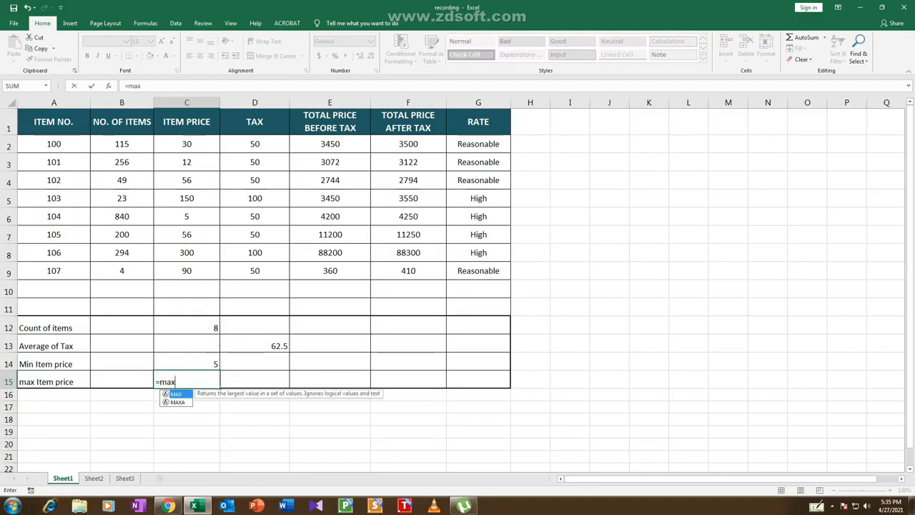
type("(")
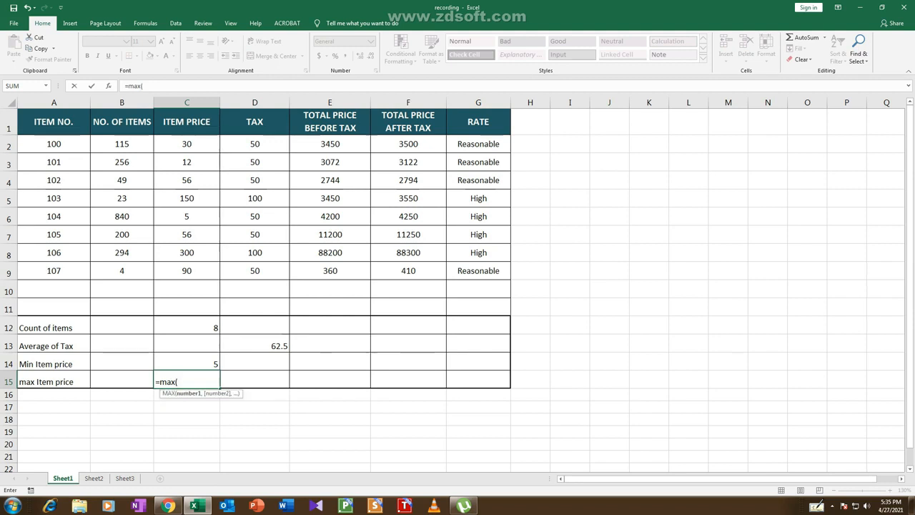
left_click_drag(186, 143, 187, 270)
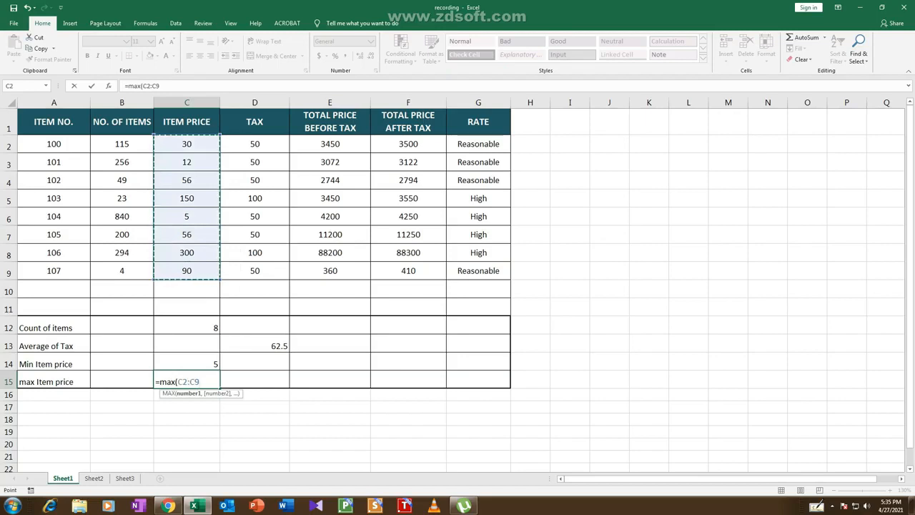
type(")")
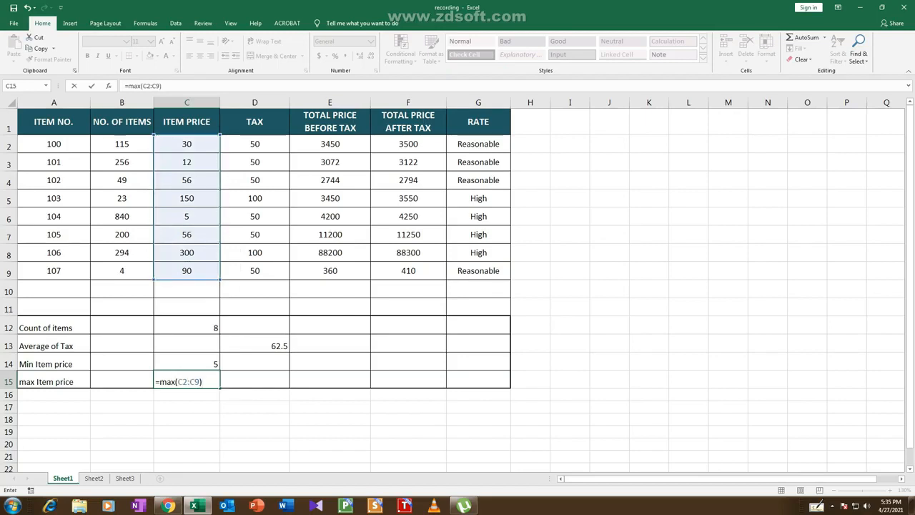
key("Return")
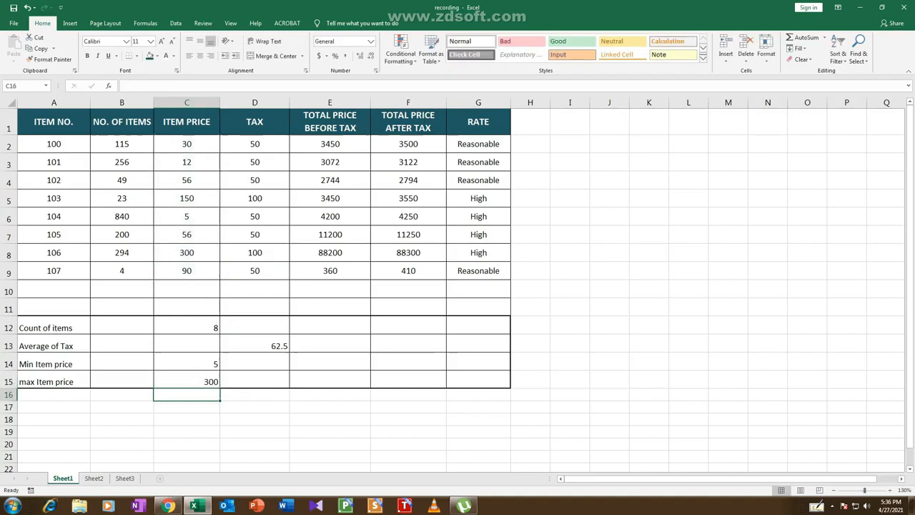
left_click(186, 380)
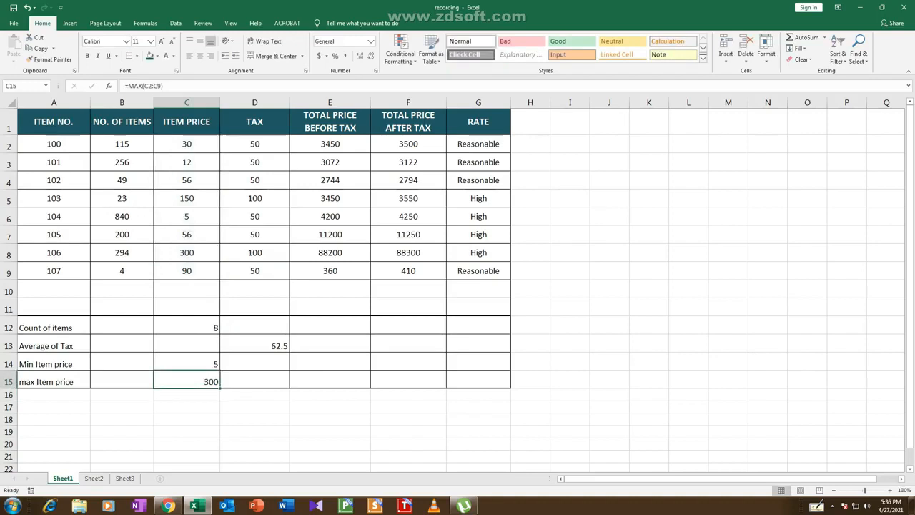
left_click(187, 363)
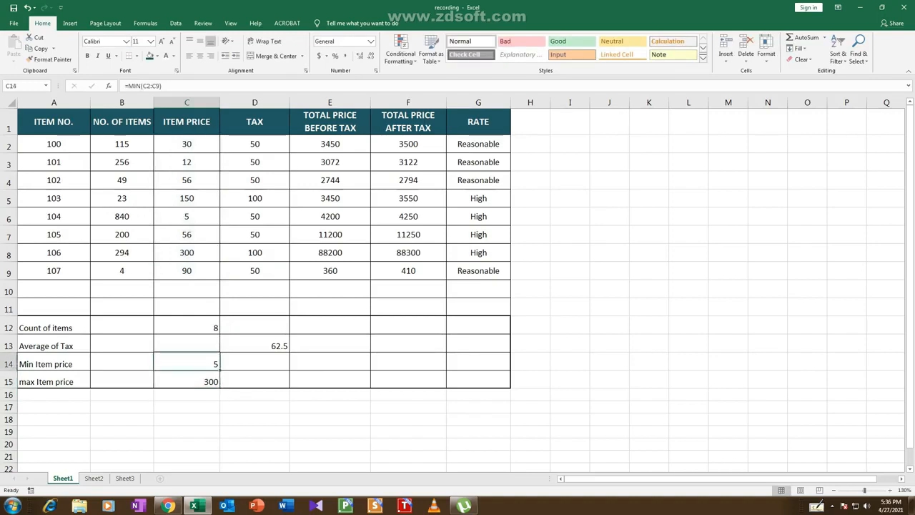
left_click(187, 326)
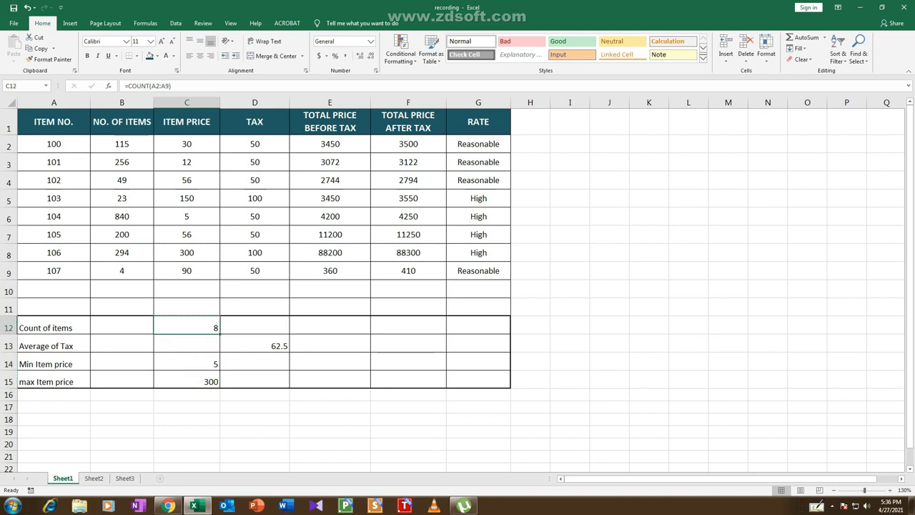
left_click(254, 362)
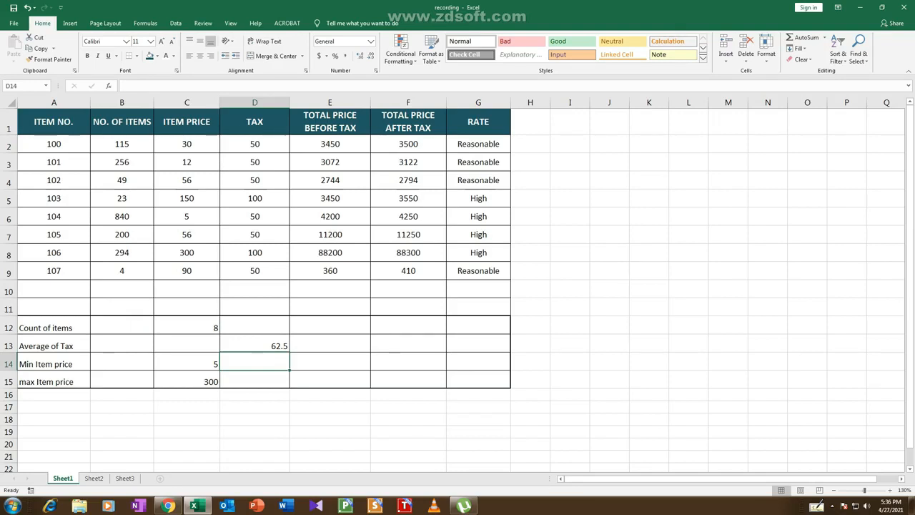
left_click(832, 505)
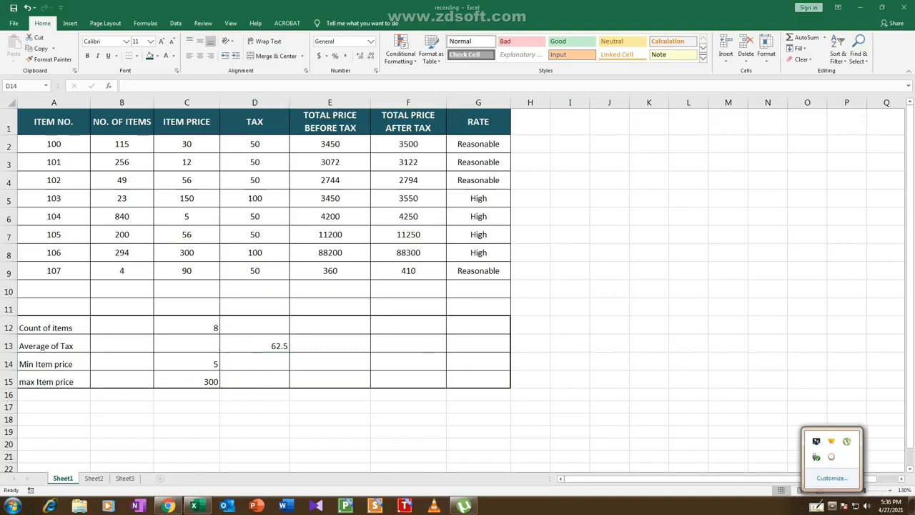
left_click(831, 456)
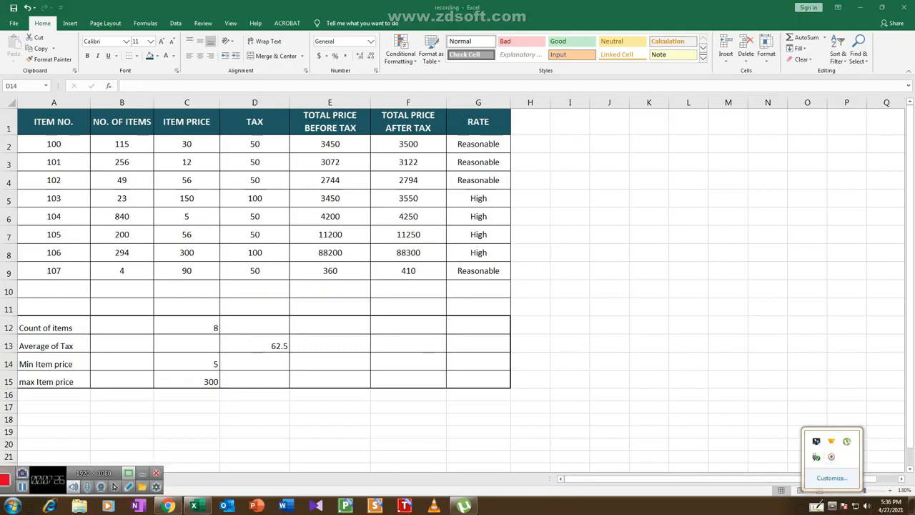